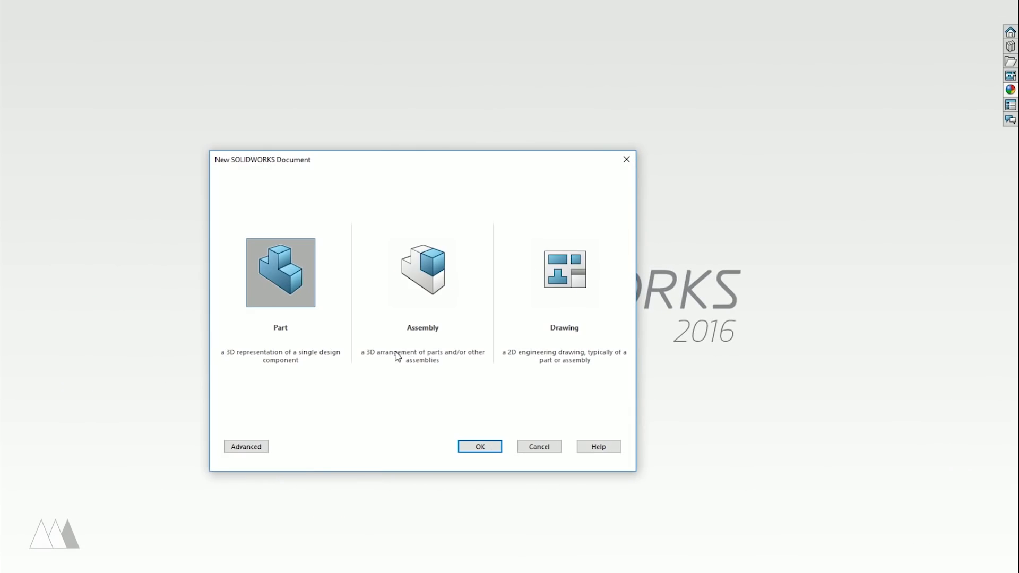
# Step: Create a new part, sketch on the Right Plane, and draw a vertical centerline up from the origin
pyautogui.doubleClick(285, 295)
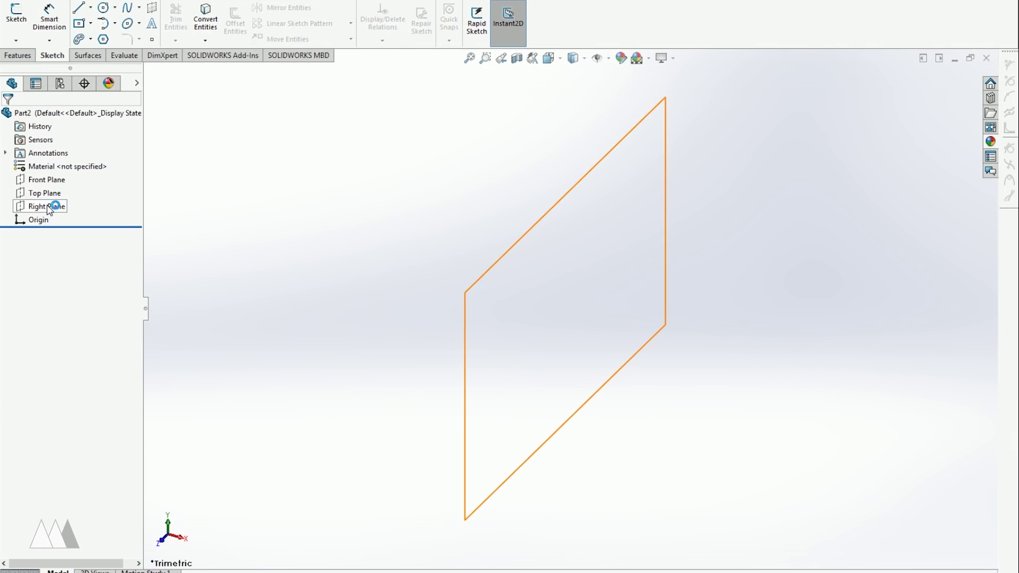
pyautogui.click(47, 206)
pyautogui.click(55, 191)
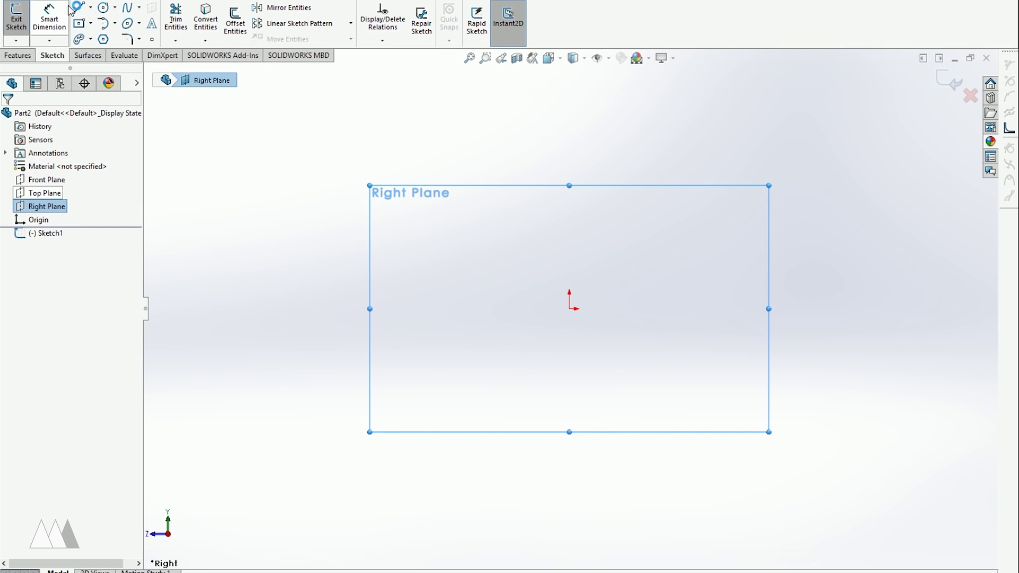
pyautogui.click(93, 38)
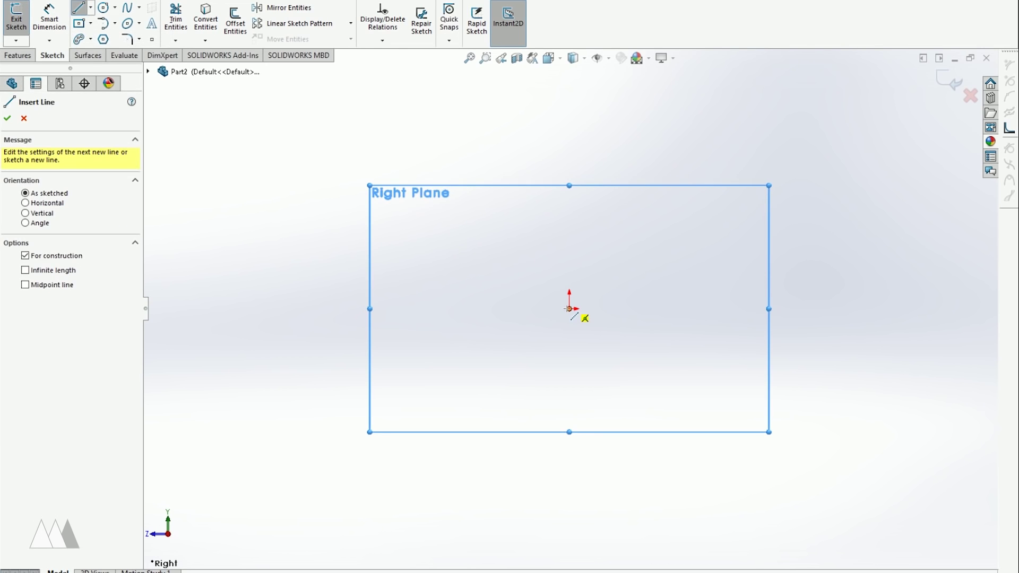
pyautogui.click(569, 308)
pyautogui.doubleClick(567, 217)
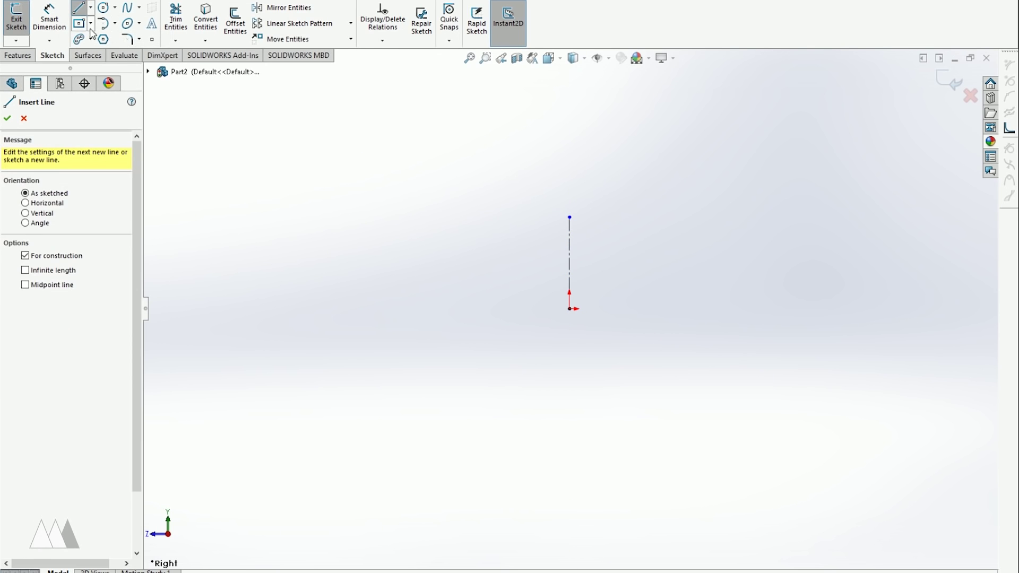
# Step: Draw the stepped line profile beside the centerline, closing back at its base
pyautogui.click(80, 8)
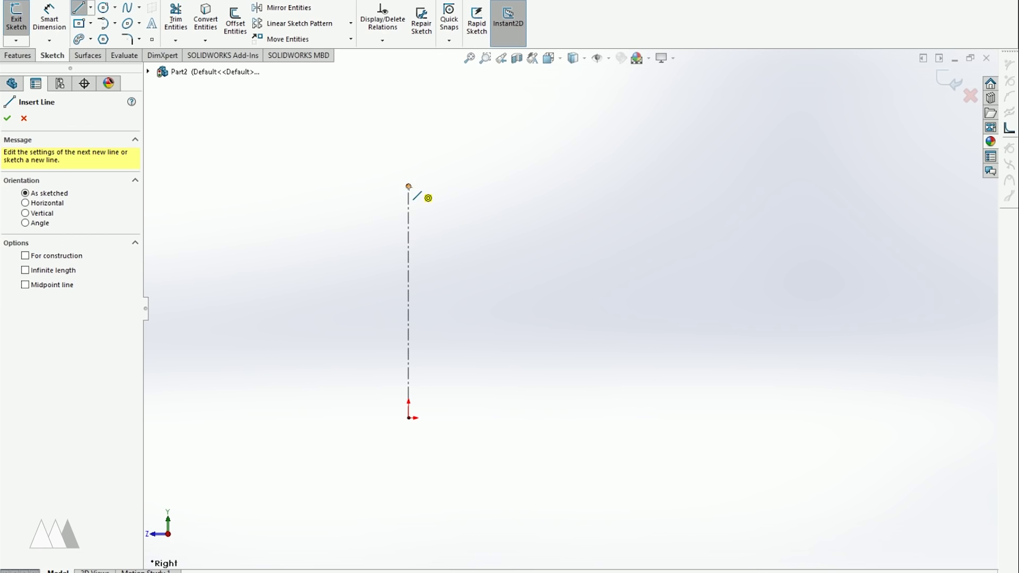
pyautogui.click(409, 187)
pyautogui.click(347, 186)
pyautogui.click(347, 276)
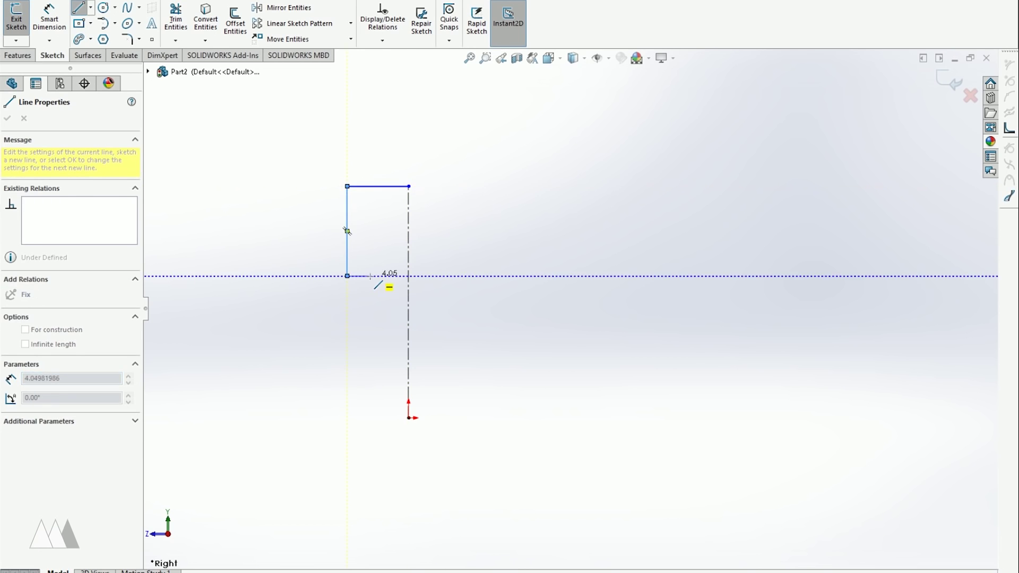
pyautogui.click(367, 418)
pyautogui.click(408, 418)
pyautogui.press('Escape')
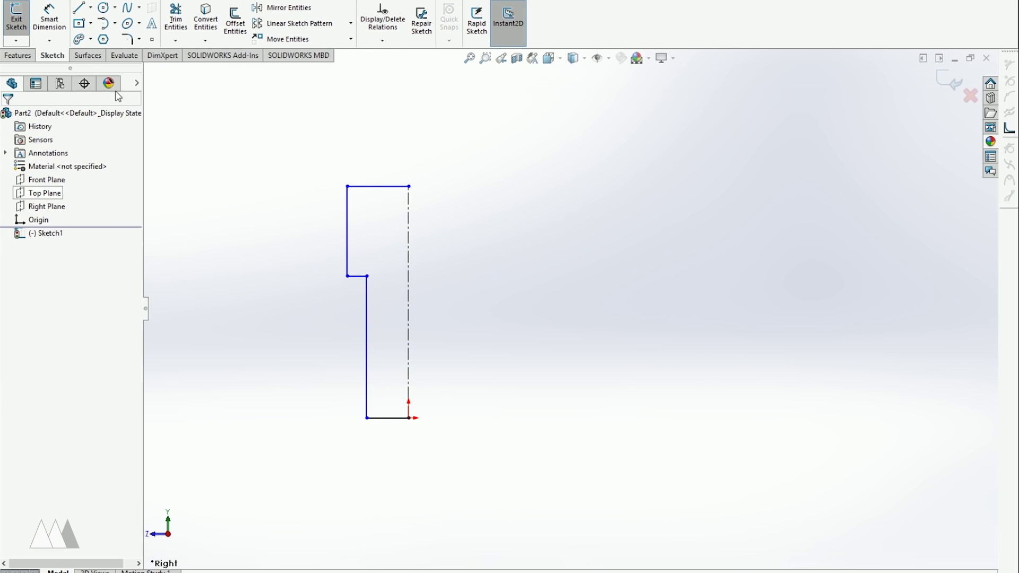
# Step: Dimension the profile widths: lower section 10 mm, upper section 15.3 mm
pyautogui.click(366, 320)
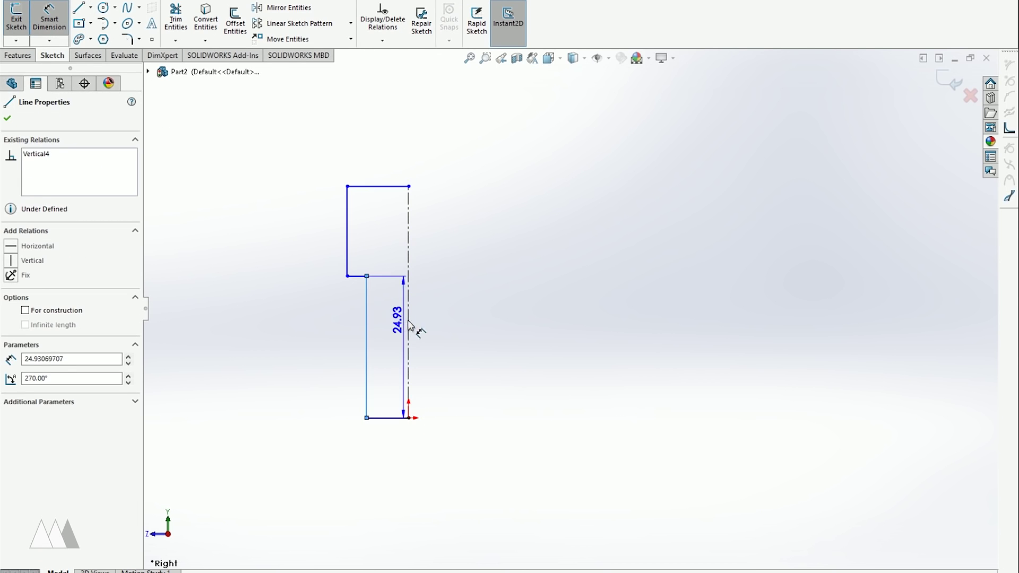
pyautogui.click(467, 485)
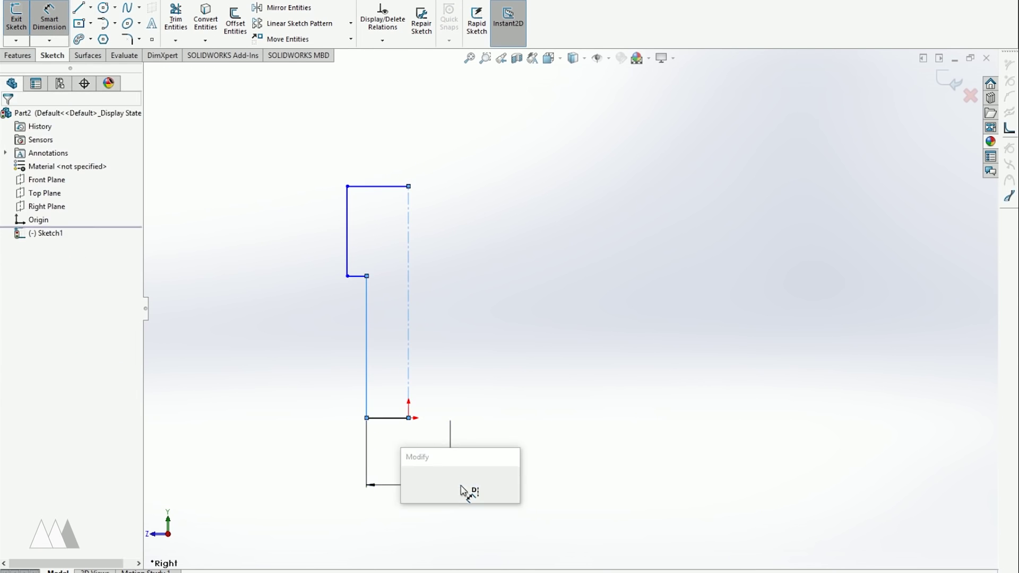
pyautogui.write('10')
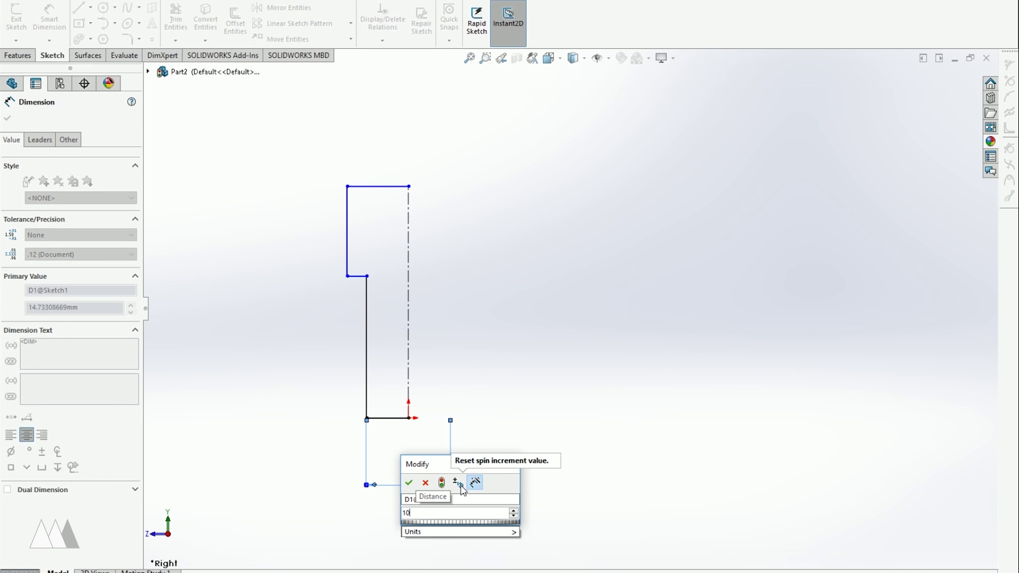
pyautogui.press('Return')
pyautogui.click(347, 207)
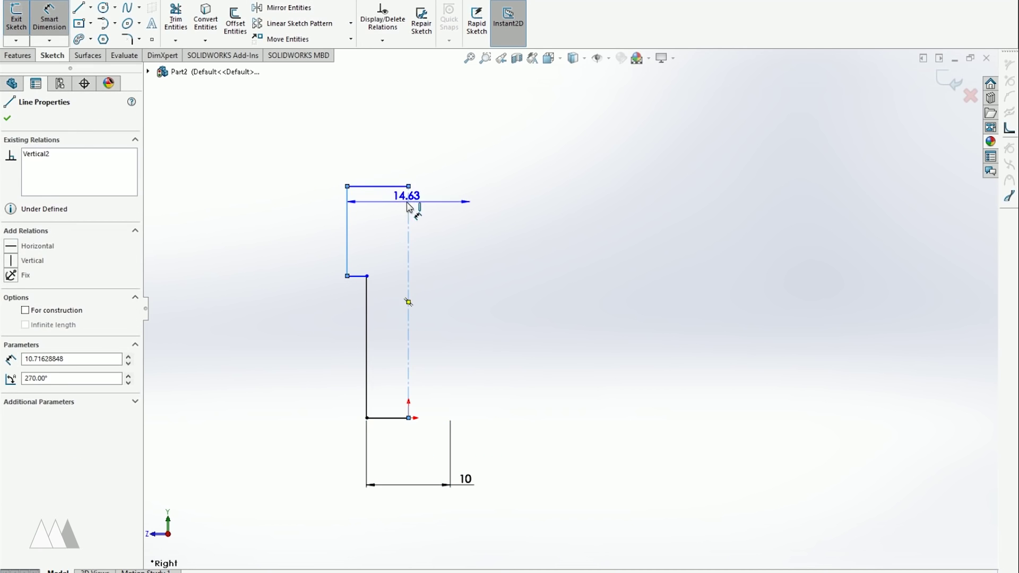
pyautogui.click(412, 144)
pyautogui.write('15.')
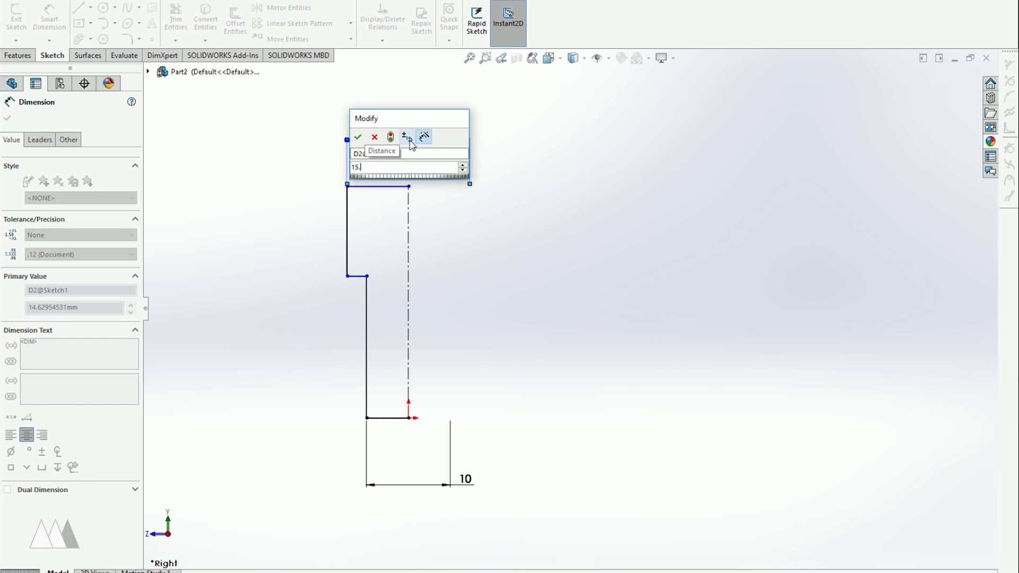
pyautogui.write('3')
pyautogui.press('Return')
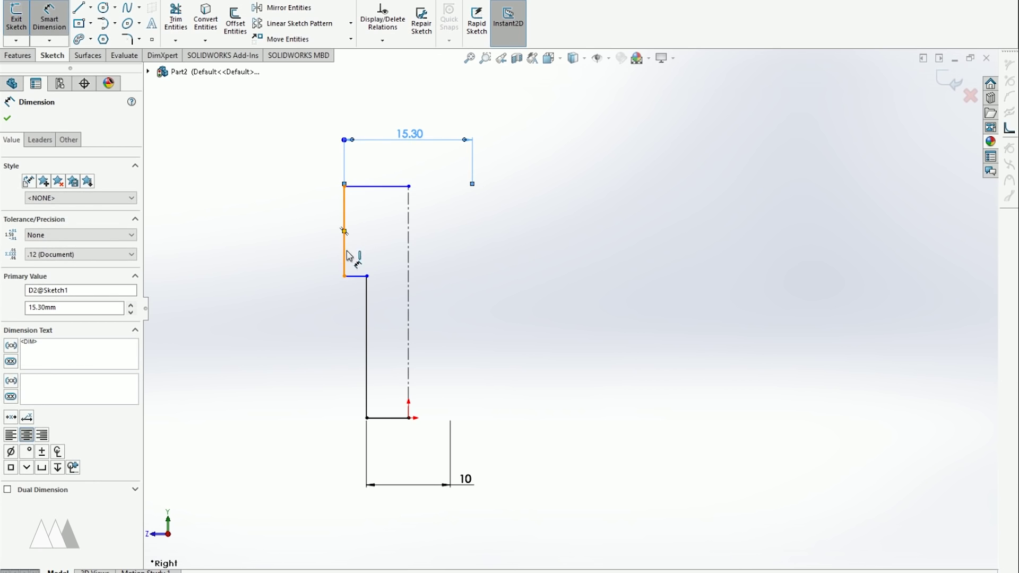
# Step: Dimension the profile heights: upper section 20 mm, lower section 40 mm
pyautogui.click(346, 255)
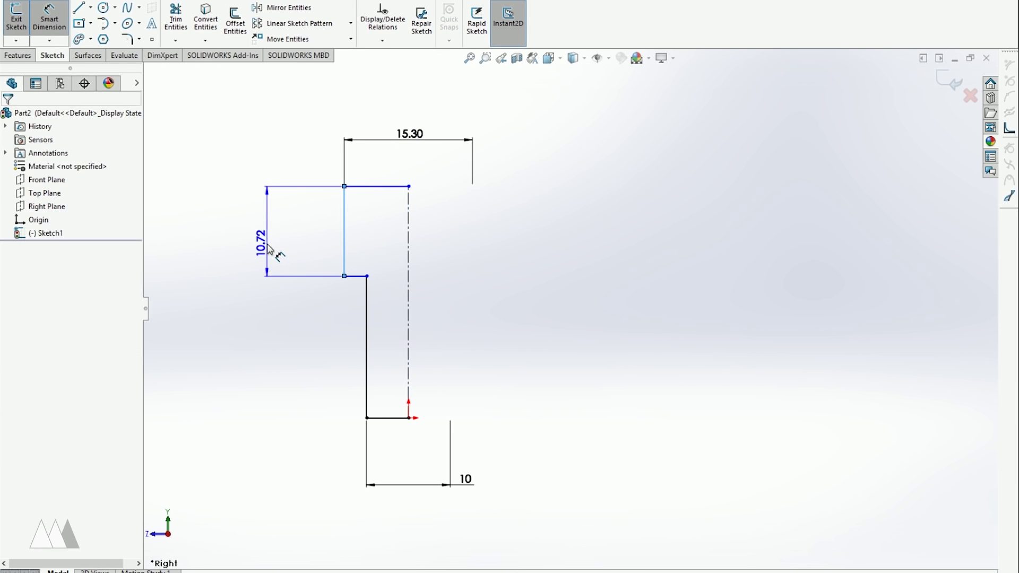
pyautogui.click(268, 248)
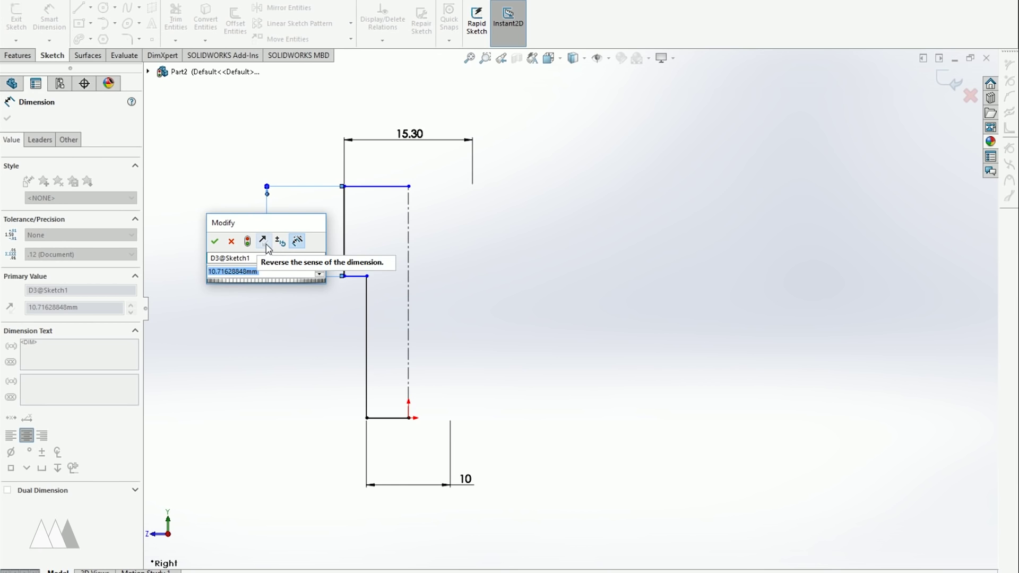
pyautogui.write('20')
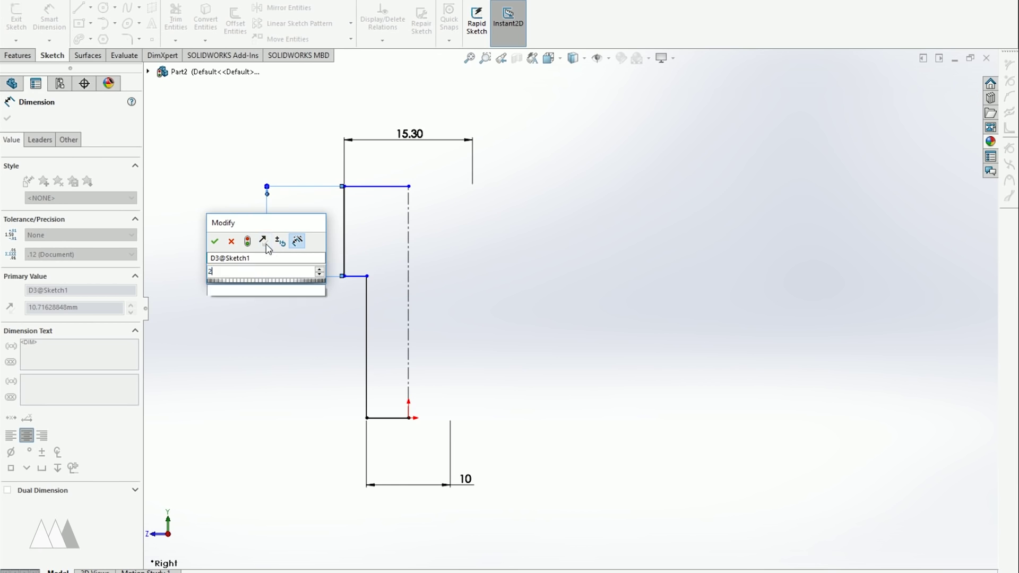
pyautogui.press('Return')
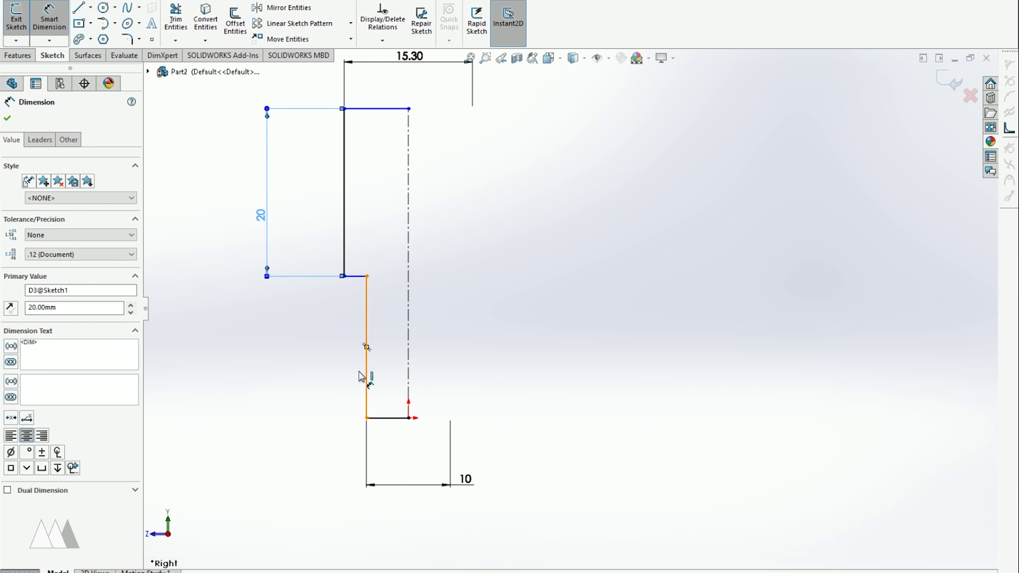
pyautogui.click(365, 377)
pyautogui.click(324, 381)
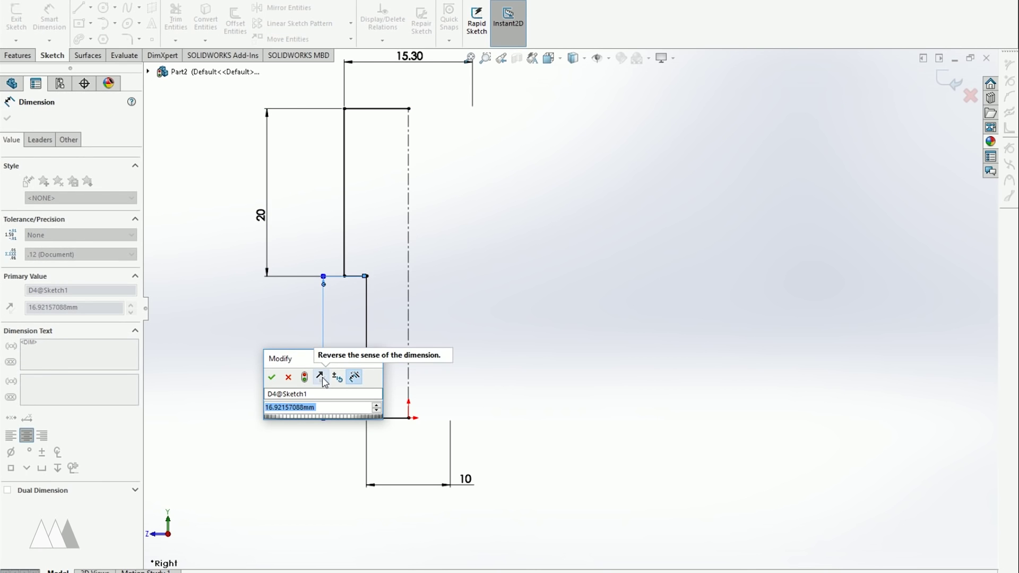
pyautogui.write('40')
pyautogui.press('Return')
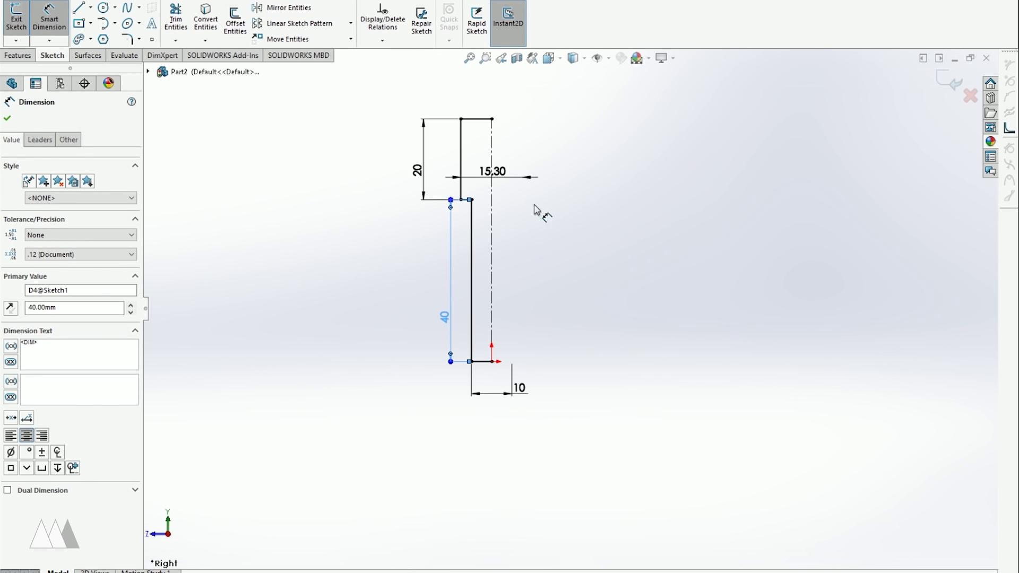
# Step: Revolve the sketch a full 360° about the centerline into Revolve1
pyautogui.scroll(2, 521, 211)
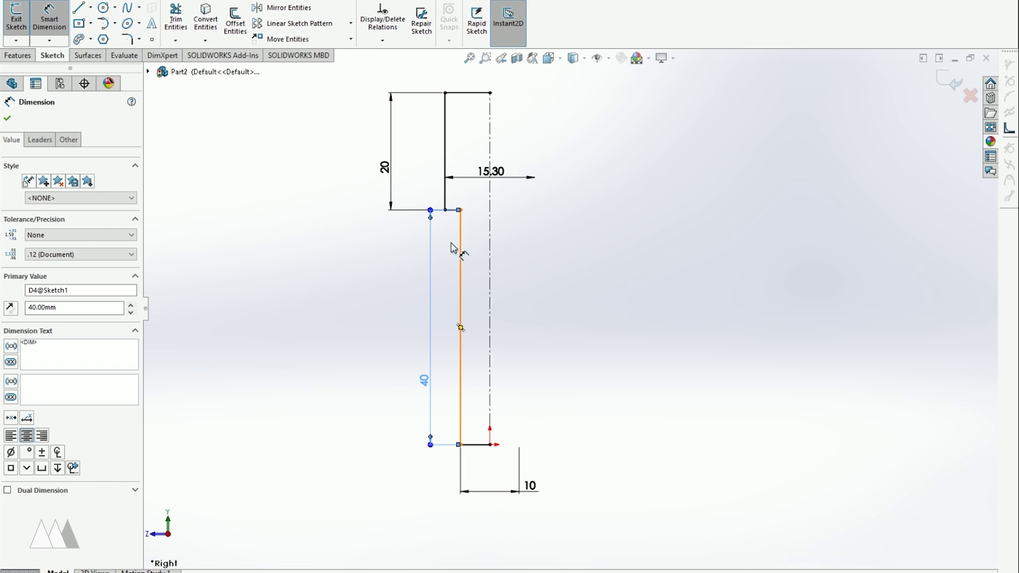
pyautogui.click(17, 55)
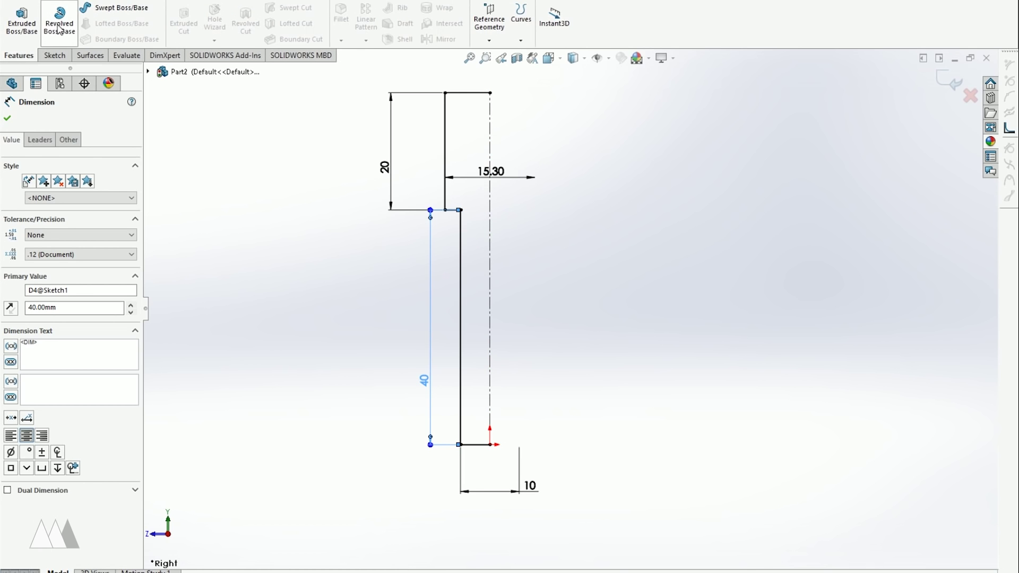
pyautogui.click(60, 28)
pyautogui.click(536, 293)
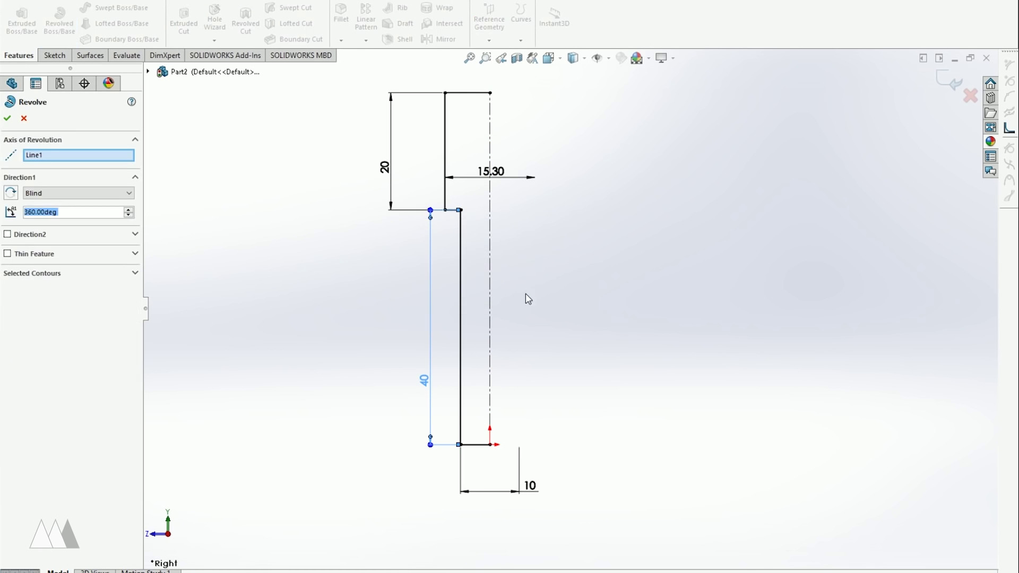
pyautogui.click(7, 118)
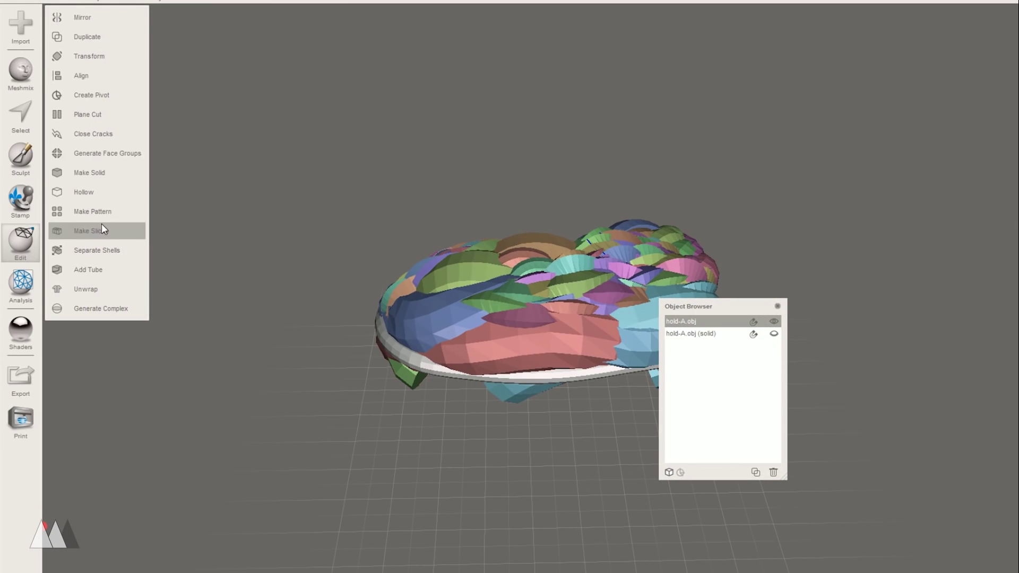
# Step: Make Solid as Accurate with accuracy 216, density 234 and 1.12 mm minimum thickness, as a new object
pyautogui.click(98, 172)
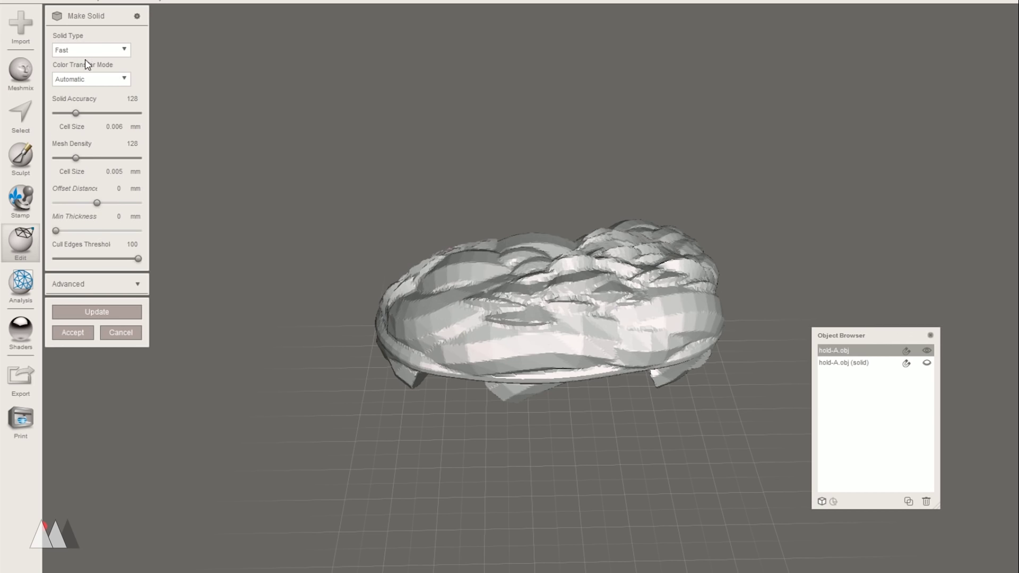
pyautogui.click(95, 81)
pyautogui.click(102, 51)
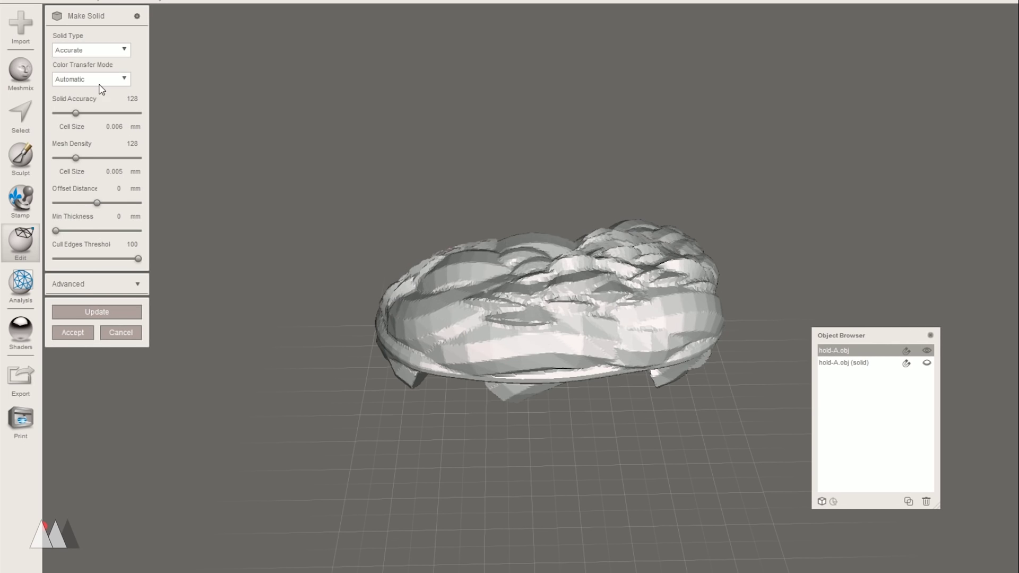
pyautogui.click(90, 114)
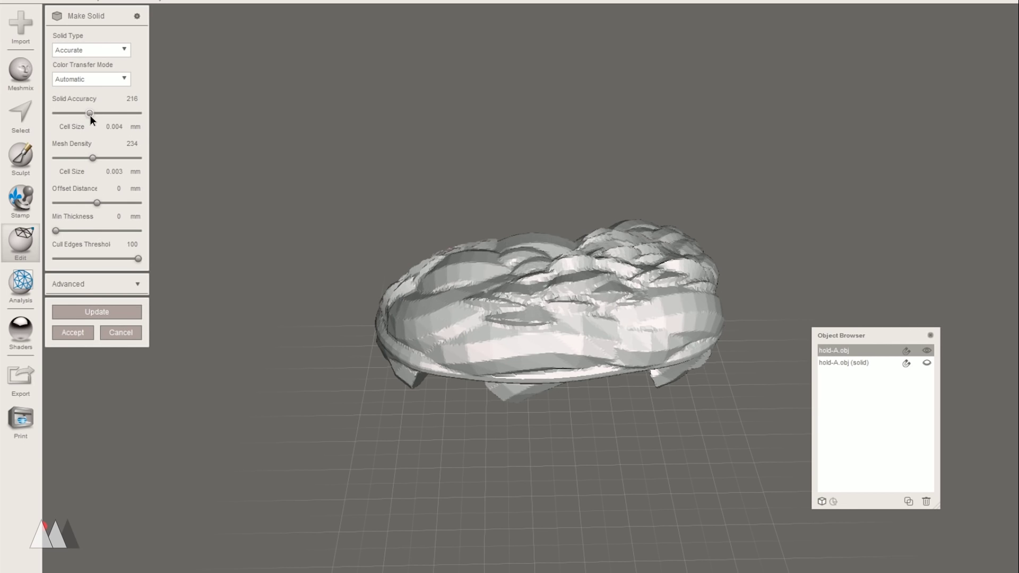
pyautogui.click(78, 230)
pyautogui.moveTo(110, 237); pyautogui.dragTo(102, 240)
pyautogui.click(97, 312)
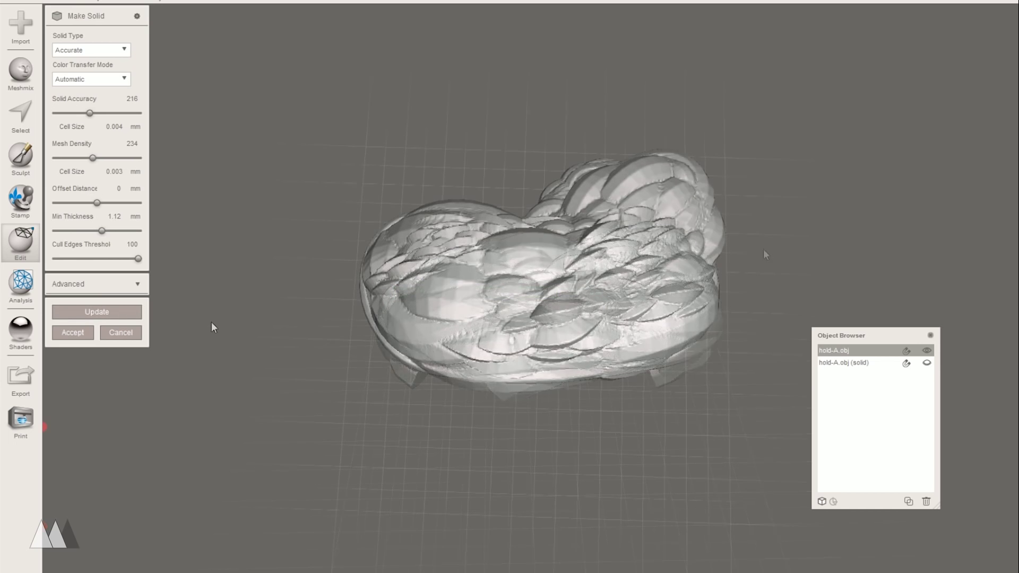
pyautogui.click(72, 332)
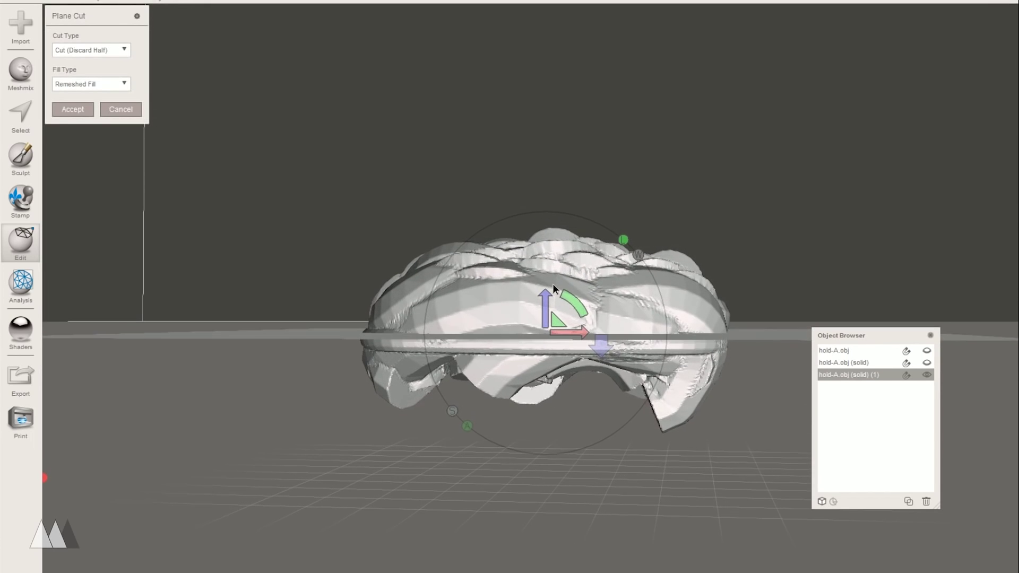
# Step: Plane-cut the bottom off the solid hold with a remeshed fill, leaving a flat base
pyautogui.moveTo(545, 310); pyautogui.dragTo(543, 305)
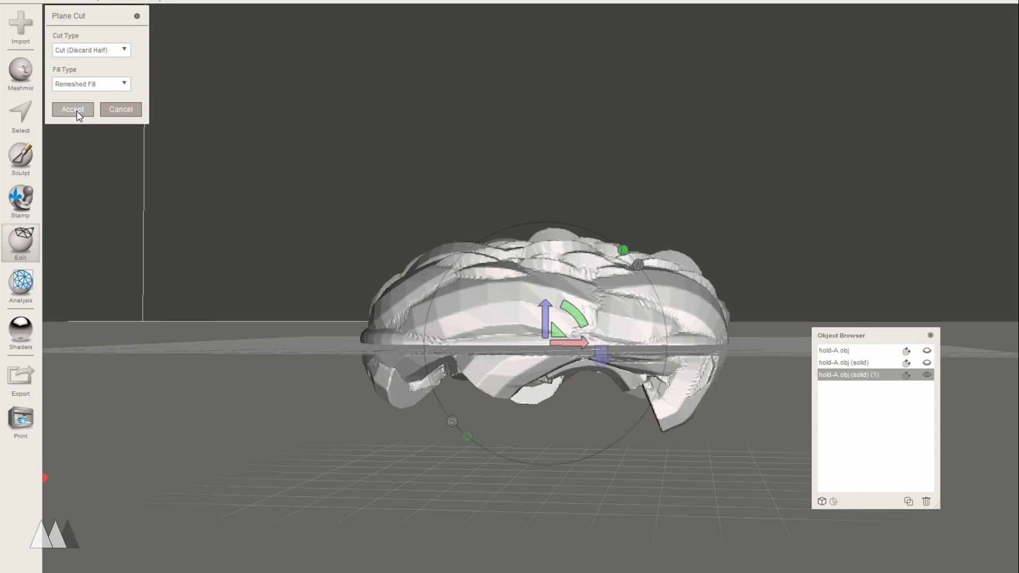
pyautogui.press('Return')
pyautogui.moveTo(294, 295); pyautogui.dragTo(154, 91, button='right')
# Step: Align the hold's scribbled flat underside to the Ground Plane and accept
pyautogui.click(61, 77)
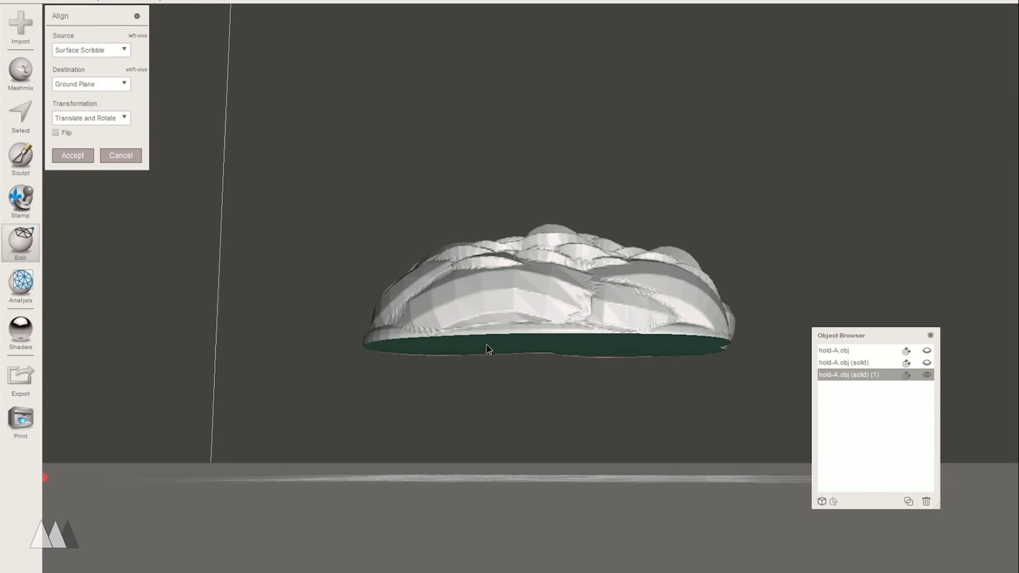
pyautogui.moveTo(486, 344); pyautogui.dragTo(576, 351)
pyautogui.moveTo(575, 392); pyautogui.dragTo(575, 471, button='right')
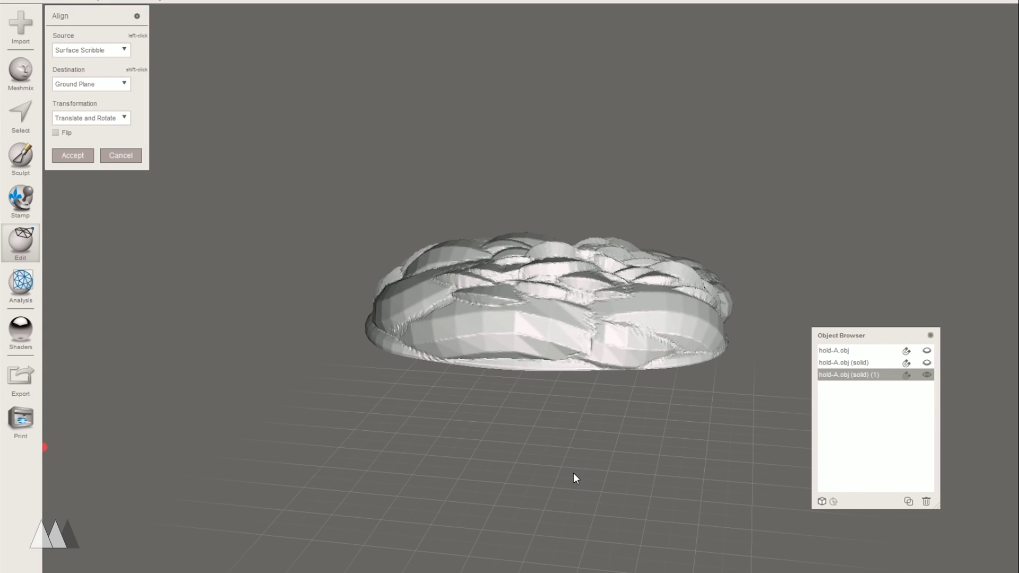
pyautogui.keyDown('shift'); pyautogui.click(573, 474); pyautogui.keyUp('shift')
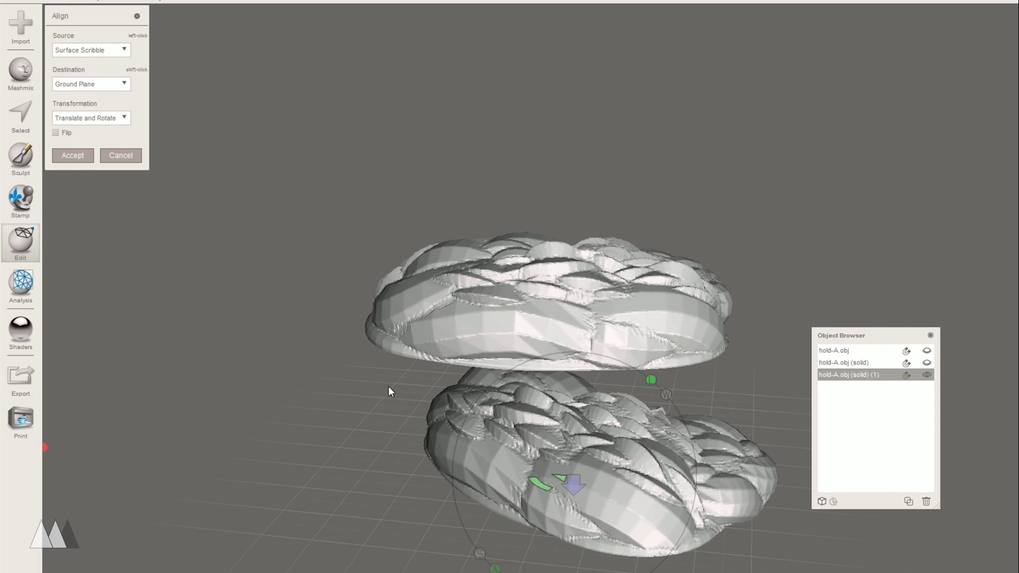
pyautogui.moveTo(389, 392); pyautogui.dragTo(430, 449, button='right')
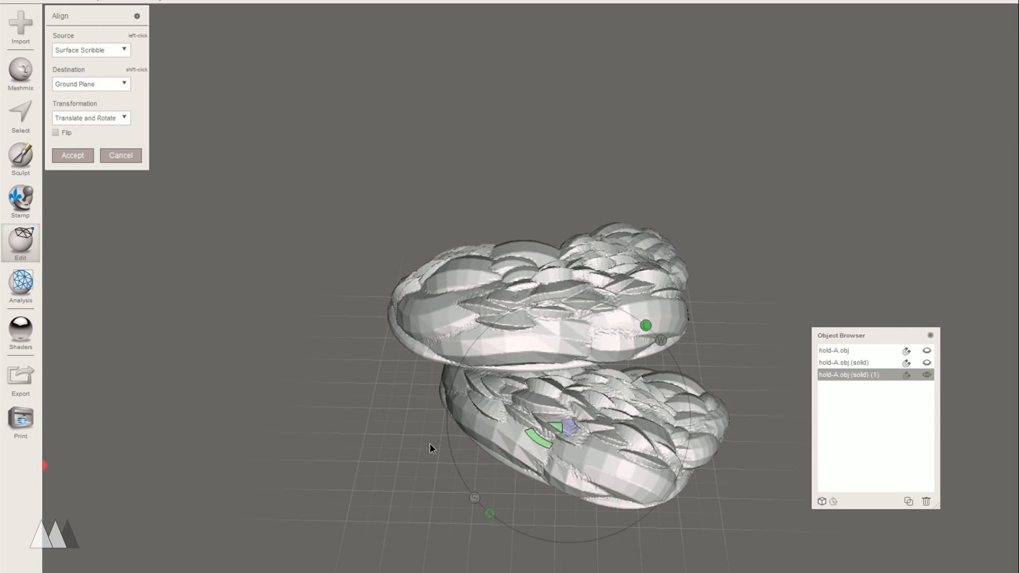
pyautogui.moveTo(539, 440); pyautogui.dragTo(564, 461)
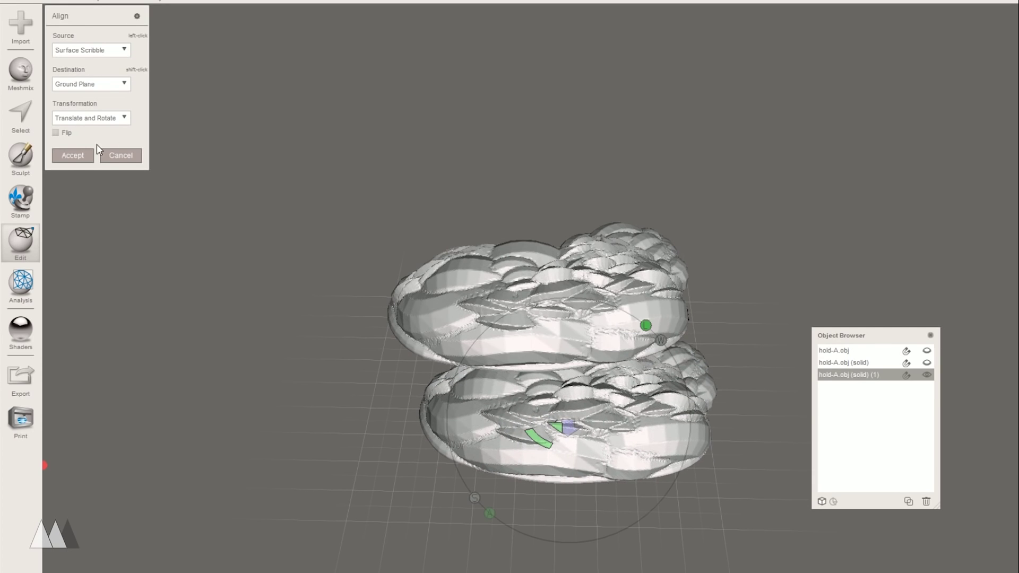
pyautogui.press('Return')
# Step: Uniformly scale the hold to 90 mm long (64.232 × 26.426 mm across), undoing a stray rotation
pyautogui.moveTo(759, 339); pyautogui.dragTo(133, 196, button='right')
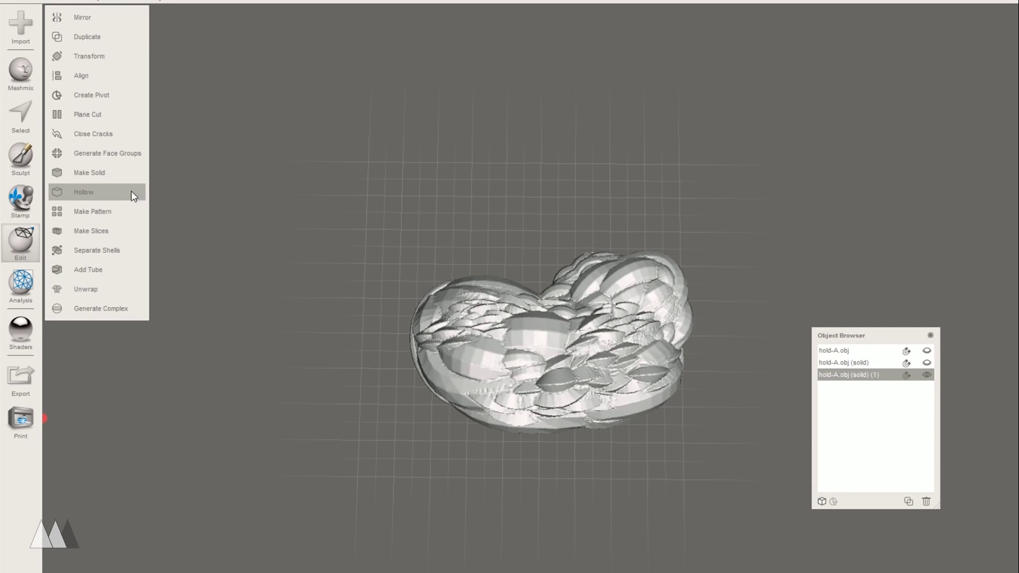
pyautogui.click(85, 60)
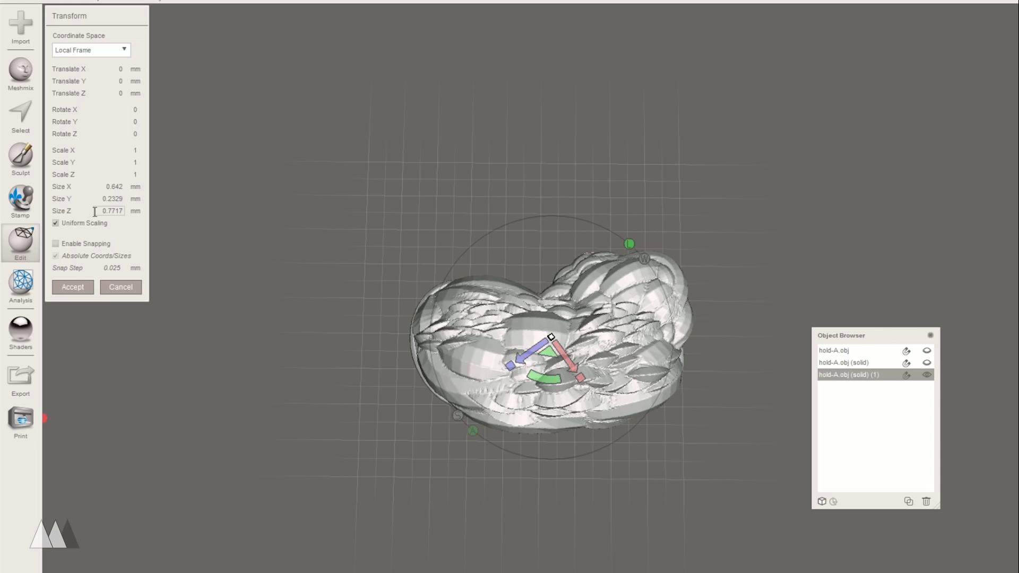
pyautogui.moveTo(543, 379); pyautogui.dragTo(447, 374)
pyautogui.hotkey('ctrl', 'z')
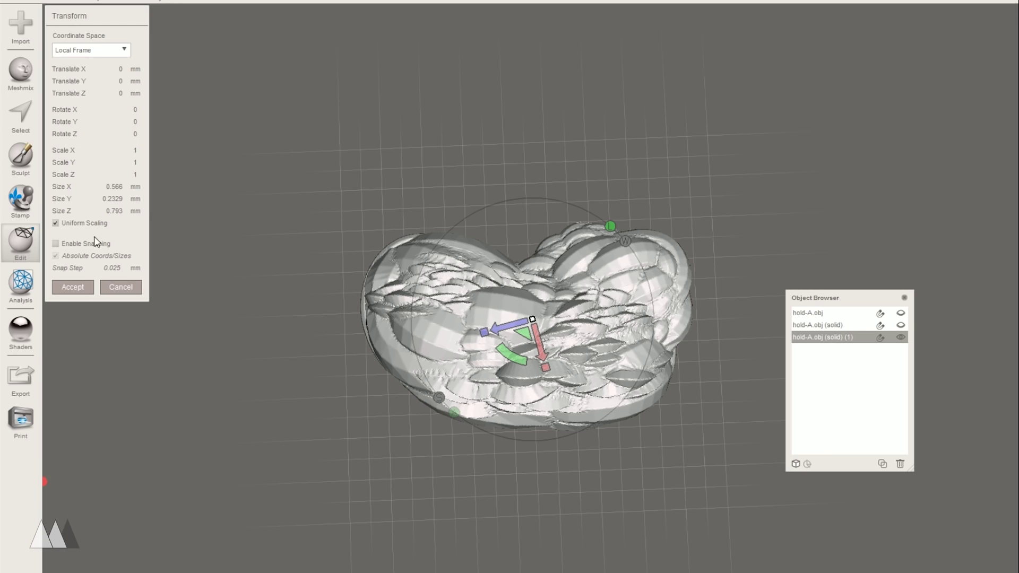
pyautogui.press('Return')
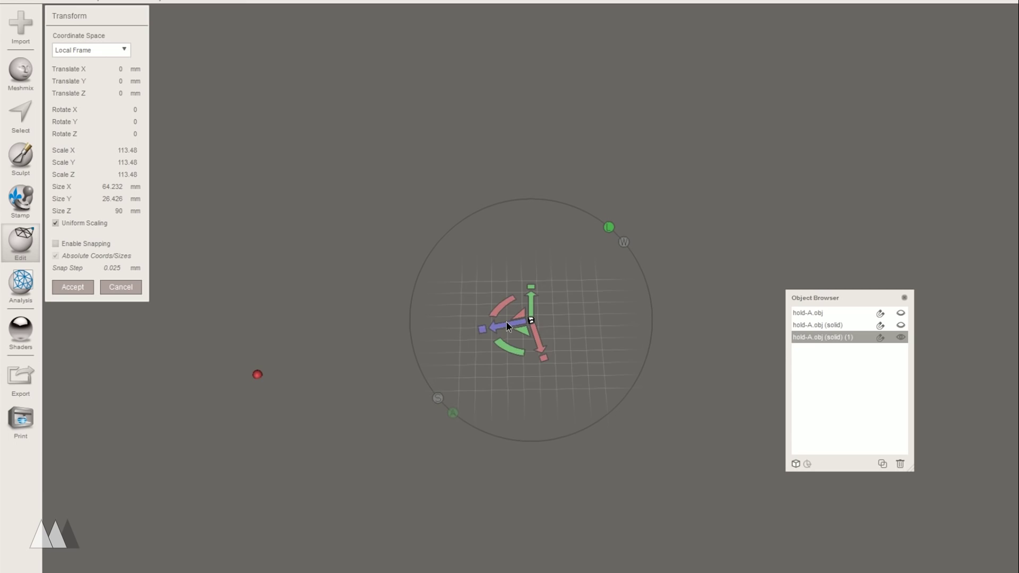
# Step: Raise the hold 1.6819 mm along the Y arrow
pyautogui.moveTo(530, 305); pyautogui.dragTo(530, 80)
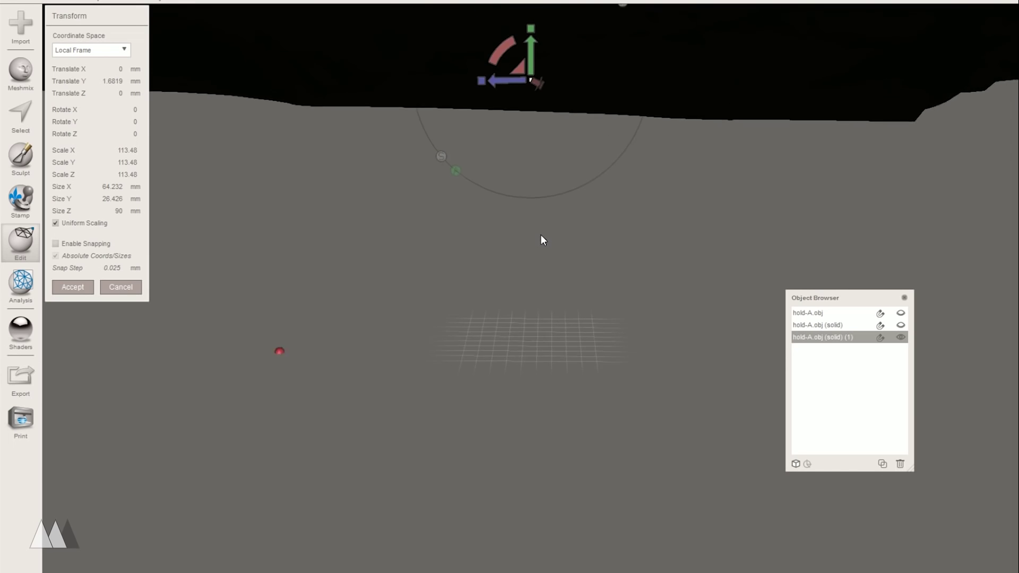
pyautogui.scroll(-6, 541, 234)
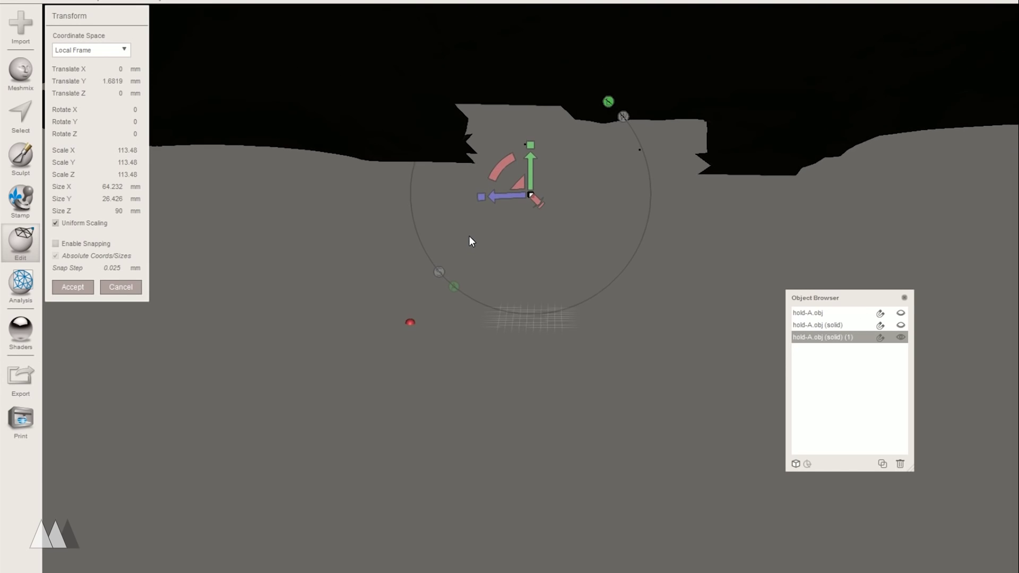
pyautogui.scroll(-5, 470, 242)
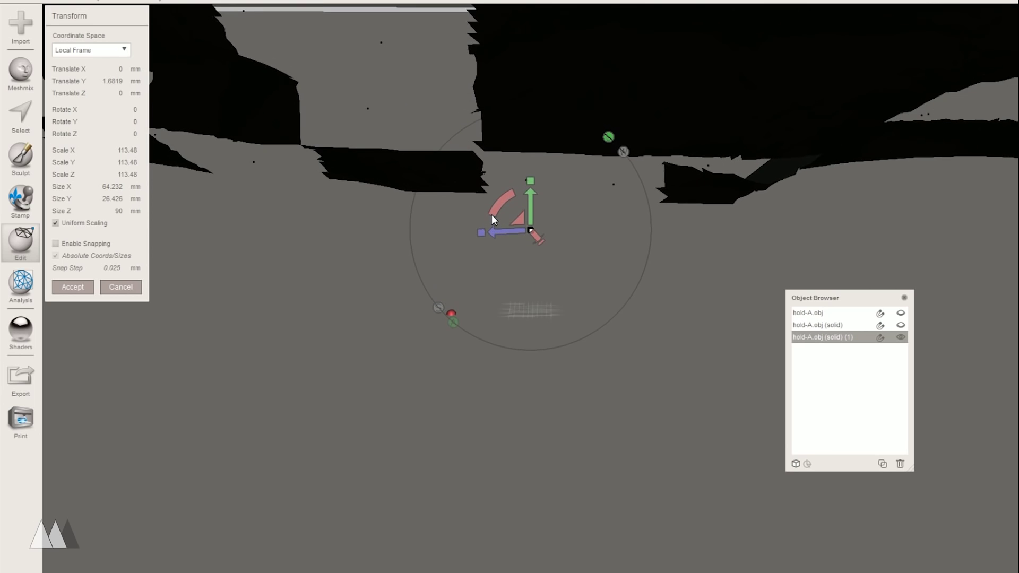
pyautogui.scroll(-5, 491, 214)
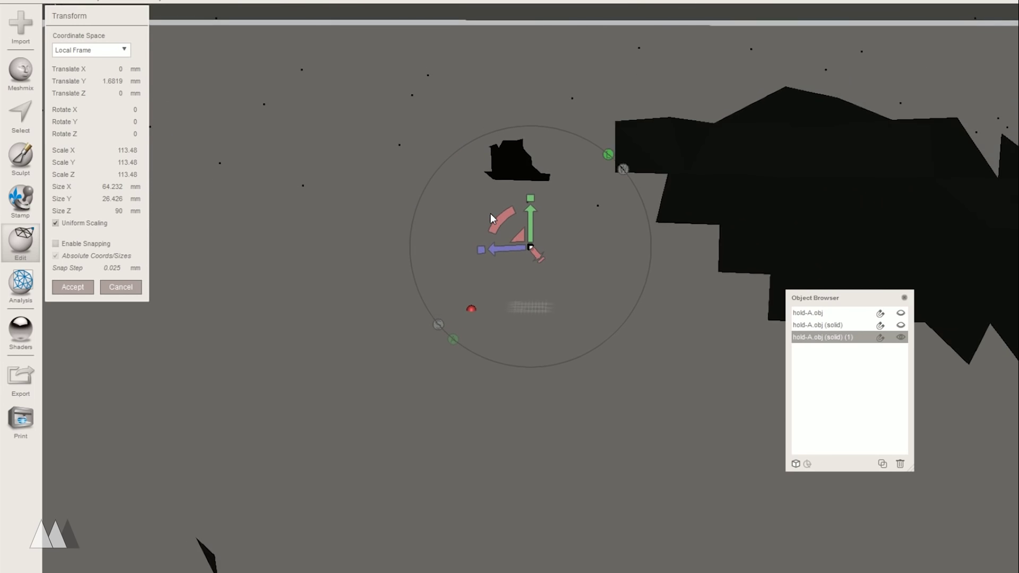
pyautogui.scroll(-5, 490, 212)
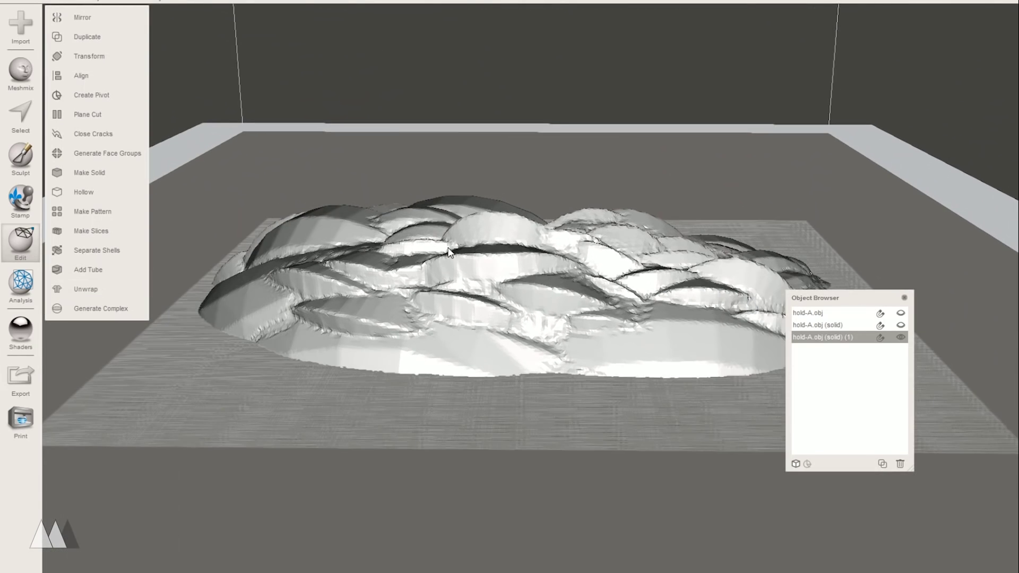
# Step: Lift the hold to Translate Y 16.545 mm so it sits on the print bed, and accept
pyautogui.moveTo(450, 288); pyautogui.dragTo(450, 317, button='right')
pyautogui.scroll(2, 425, 303)
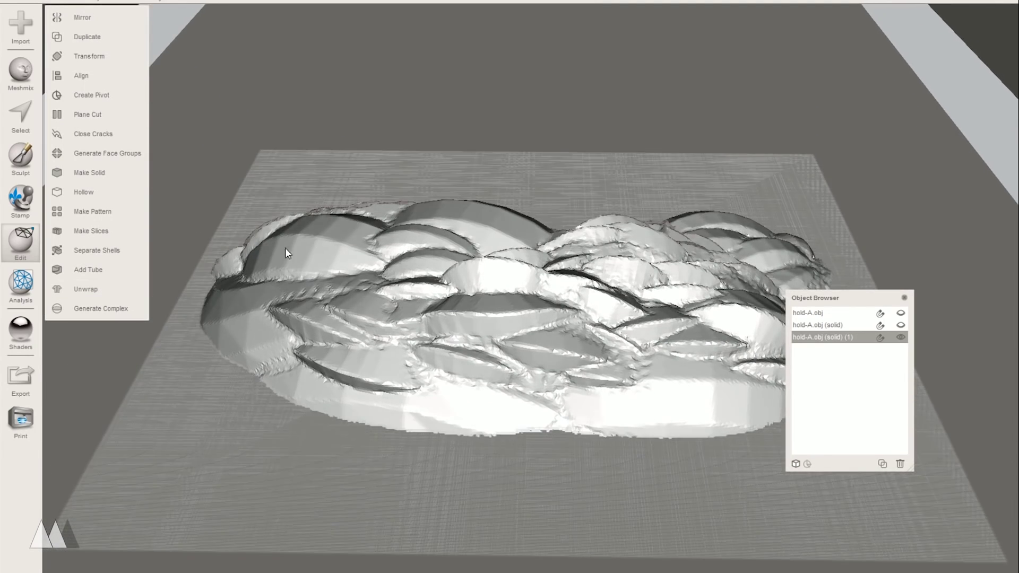
pyautogui.click(95, 56)
pyautogui.moveTo(550, 260); pyautogui.dragTo(543, 196)
pyautogui.moveTo(543, 197); pyautogui.dragTo(545, 164, button='right')
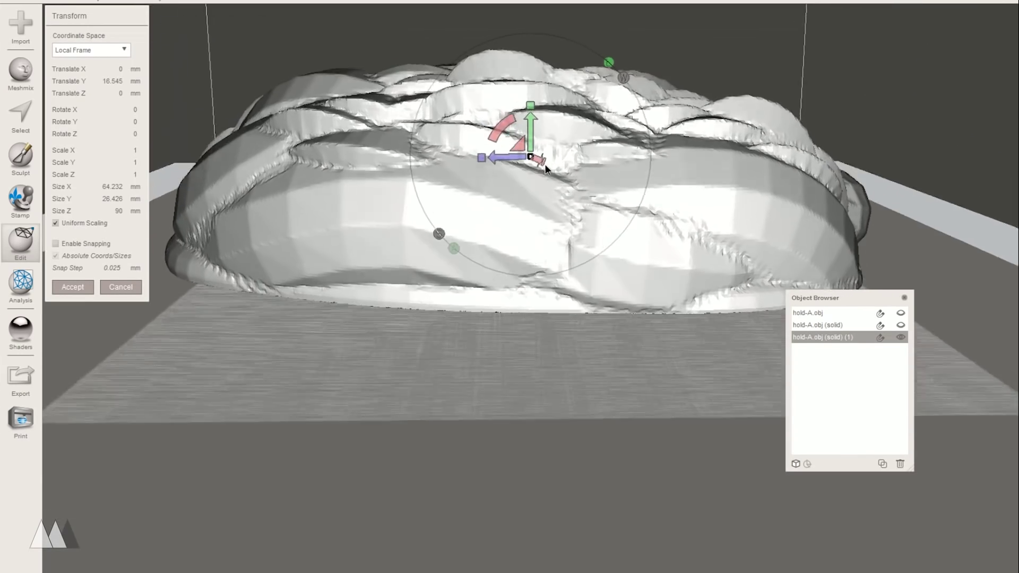
pyautogui.click(73, 287)
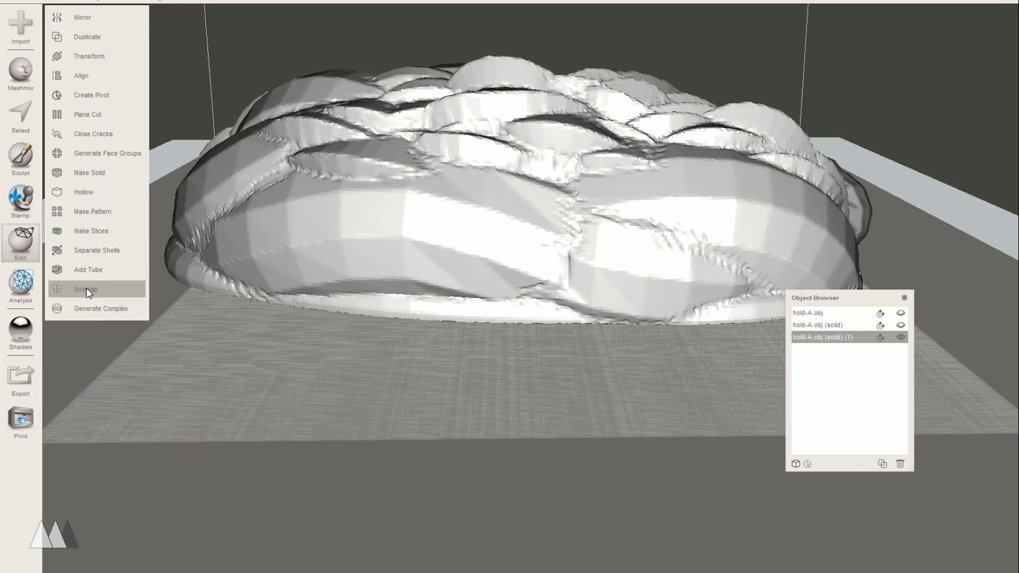
pyautogui.moveTo(509, 183); pyautogui.dragTo(508, 320, button='right')
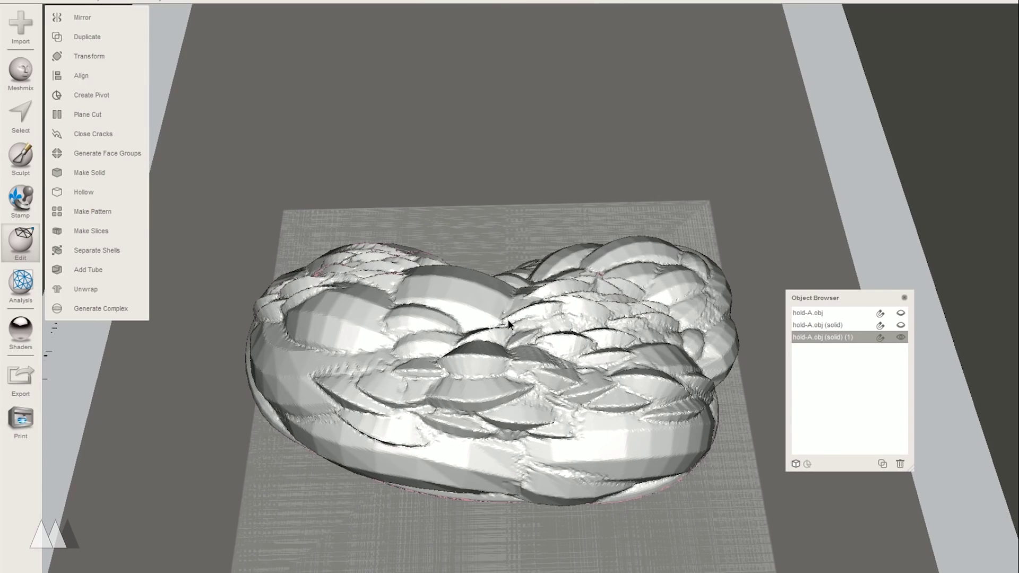
pyautogui.click(17, 2)
# Step: Import boltHole.STL and append it to the scene
pyautogui.click(16, 2)
pyautogui.click(17, 31)
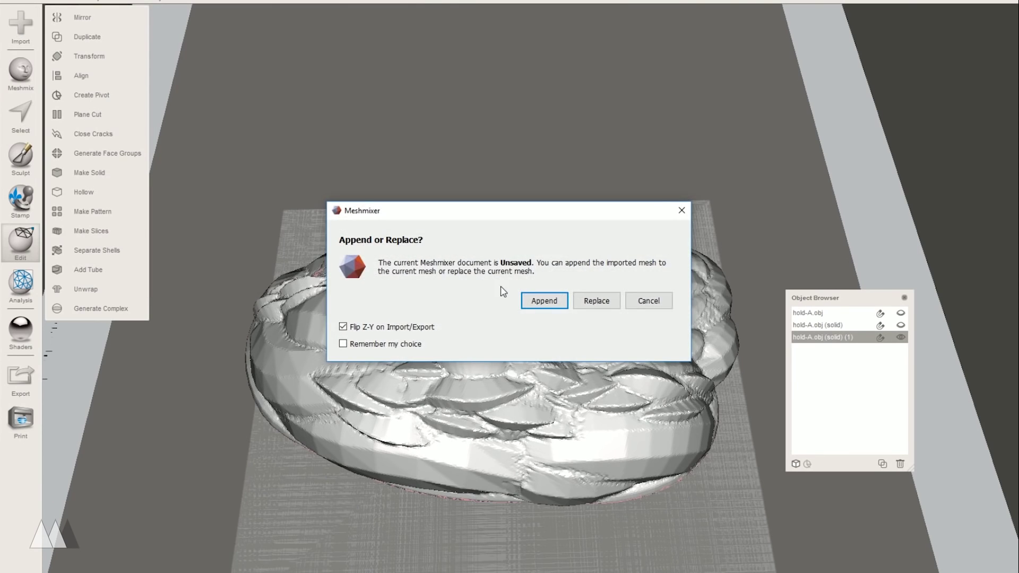
pyautogui.click(544, 301)
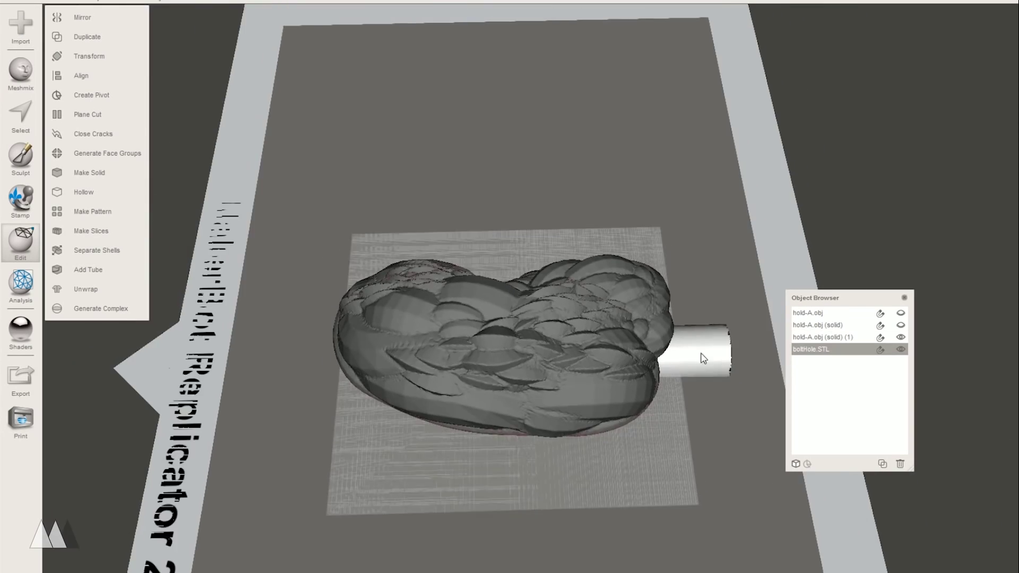
# Step: Rotate the bolt hole 90° upright and move it to 4.2218, -19.17, -2.166 mm through the hold
pyautogui.click(87, 56)
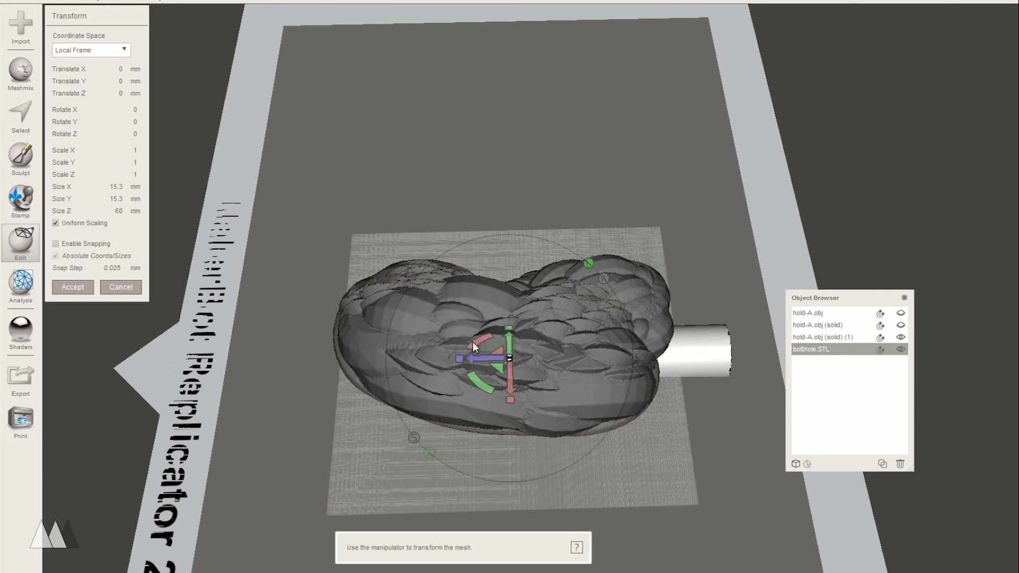
pyautogui.moveTo(472, 342); pyautogui.dragTo(462, 397)
pyautogui.moveTo(462, 397); pyautogui.dragTo(616, 333, button='right')
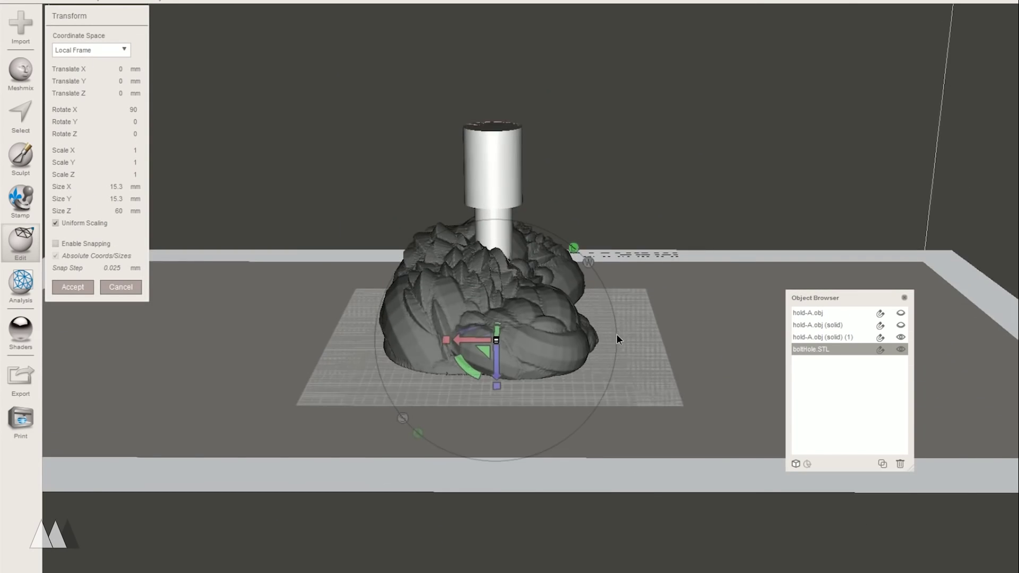
pyautogui.moveTo(483, 351); pyautogui.dragTo(461, 353)
pyautogui.moveTo(461, 353); pyautogui.dragTo(491, 359, button='right')
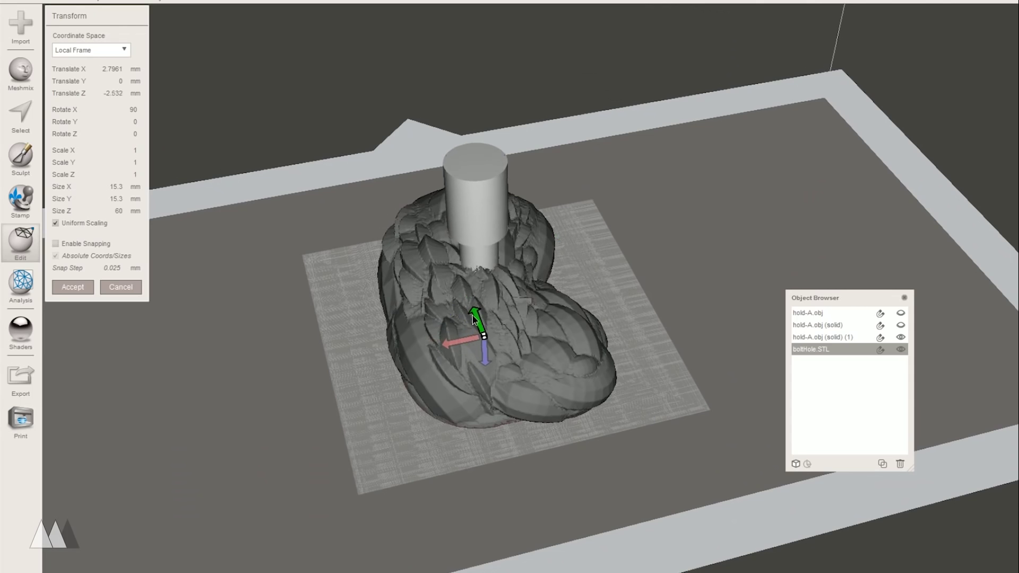
pyautogui.moveTo(474, 319); pyautogui.dragTo(533, 374, button='right')
pyautogui.moveTo(478, 289)
pyautogui.mouseDown()
pyautogui.moveTo(474, 281)
pyautogui.moveTo(475, 291)
pyautogui.mouseUp()
pyautogui.moveTo(475, 291); pyautogui.dragTo(488, 303, button='right')
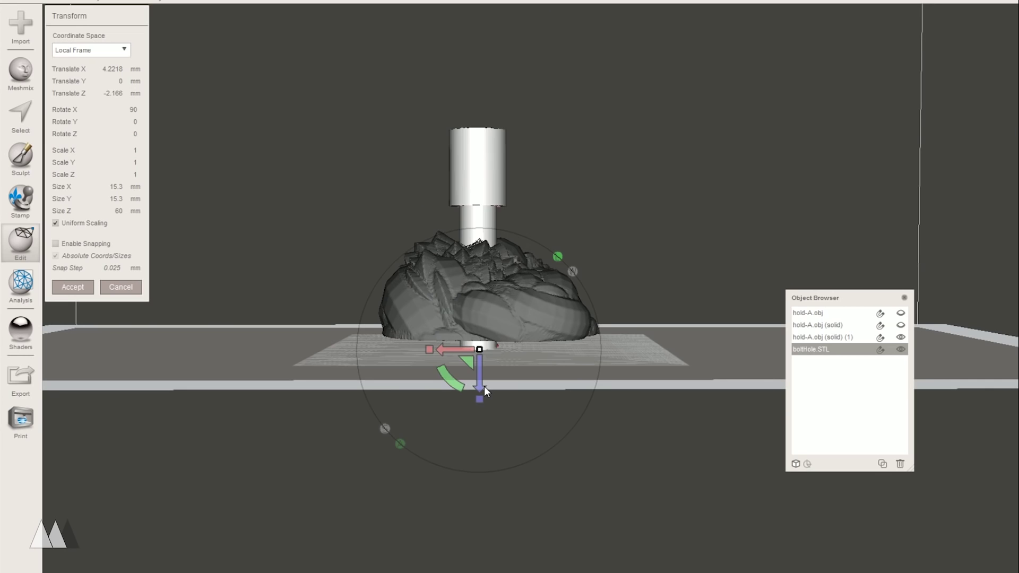
pyautogui.moveTo(484, 387); pyautogui.dragTo(481, 456)
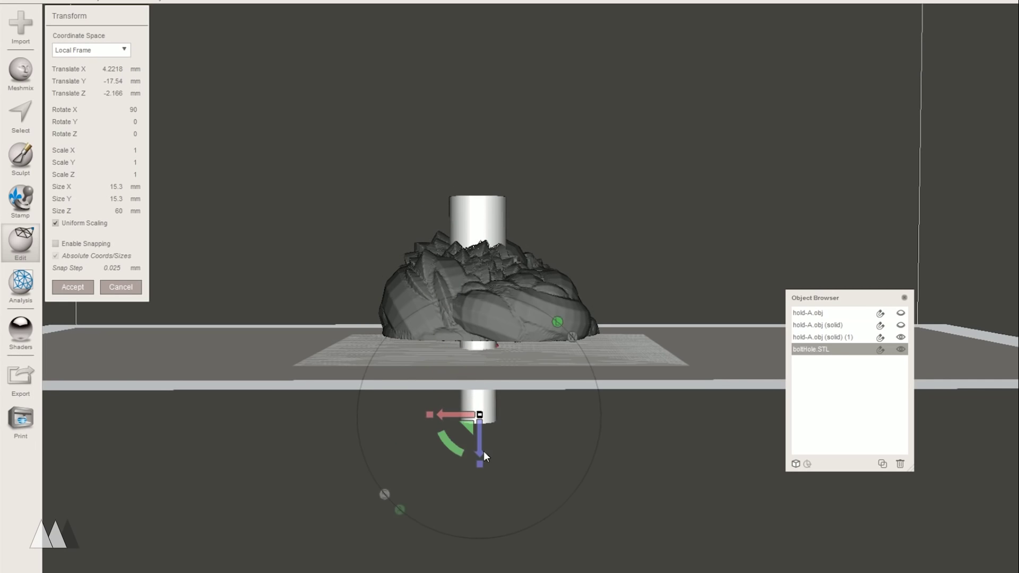
pyautogui.moveTo(483, 451)
pyautogui.mouseDown(button='right')
pyautogui.moveTo(541, 432)
pyautogui.moveTo(541, 450)
pyautogui.moveTo(495, 439)
pyautogui.mouseUp(button='right')
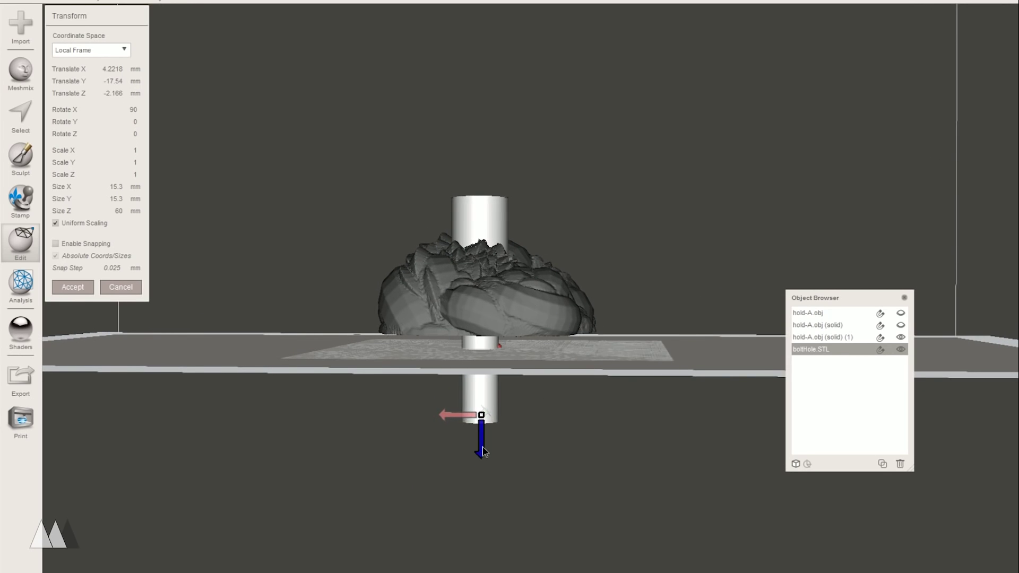
pyautogui.moveTo(483, 451)
pyautogui.mouseDown()
pyautogui.moveTo(483, 384)
pyautogui.moveTo(486, 462)
pyautogui.mouseUp()
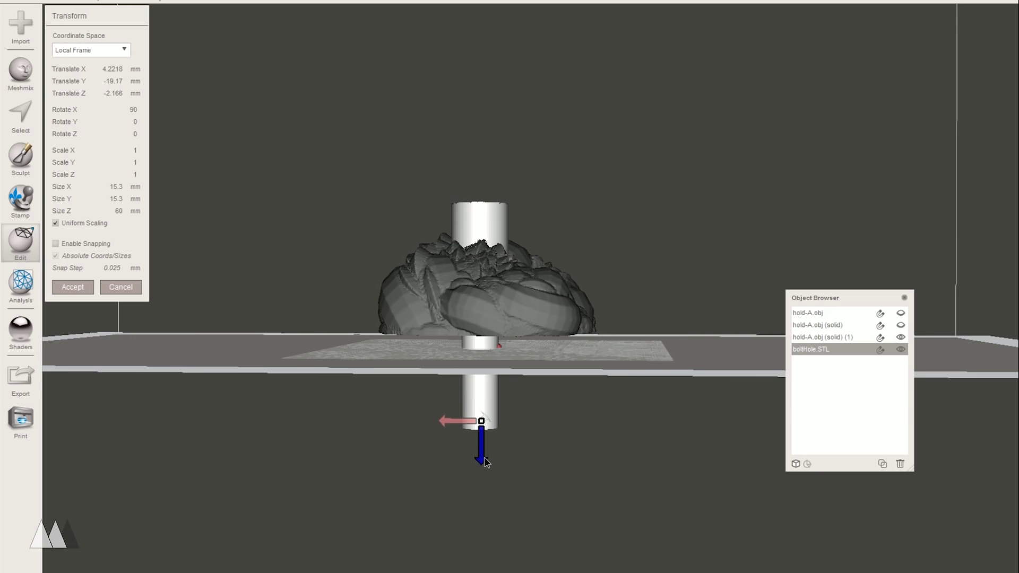
pyautogui.click(87, 291)
# Step: Select boltHole.STL and hide hold-A.obj (solid) (1) so only the cylinder shows
pyautogui.click(389, 287)
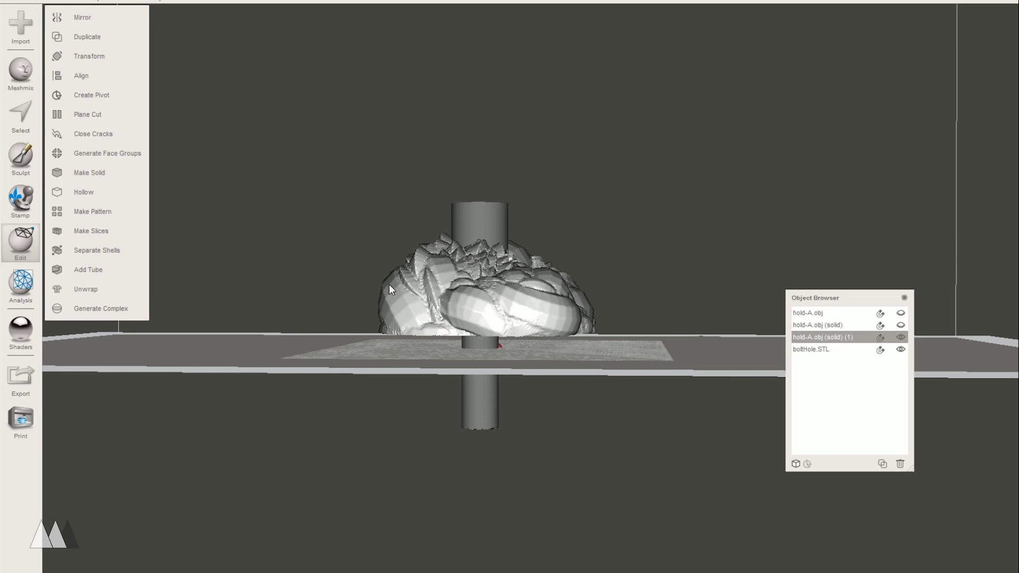
pyautogui.click(900, 349)
pyautogui.click(901, 350)
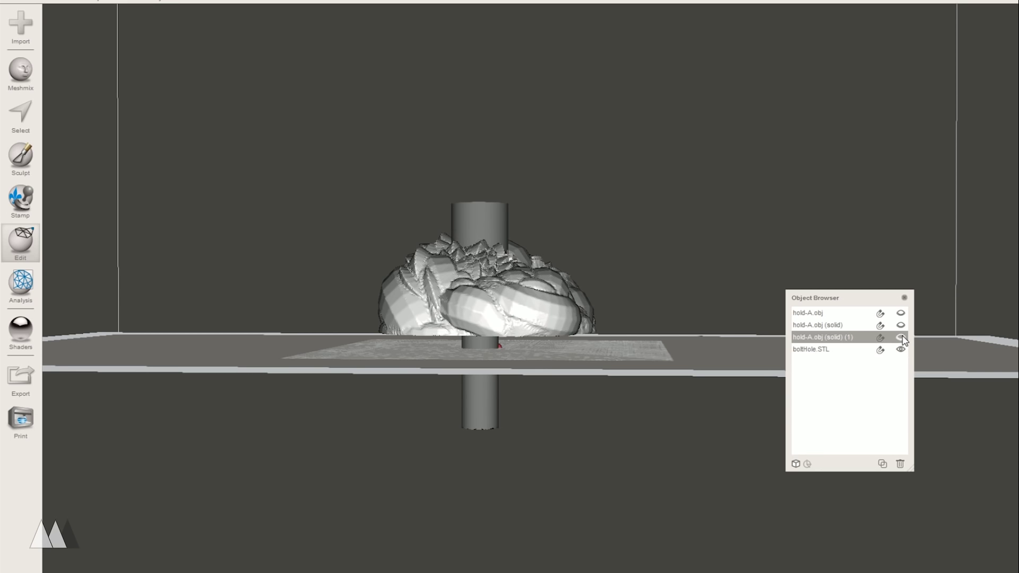
pyautogui.click(902, 338)
pyautogui.click(901, 317)
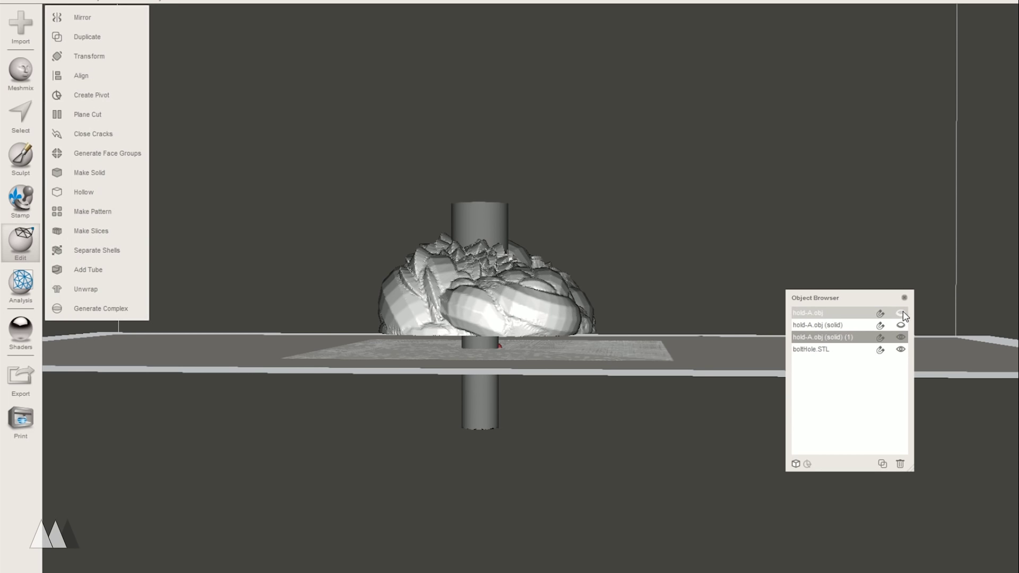
pyautogui.click(839, 349)
pyautogui.press('f')
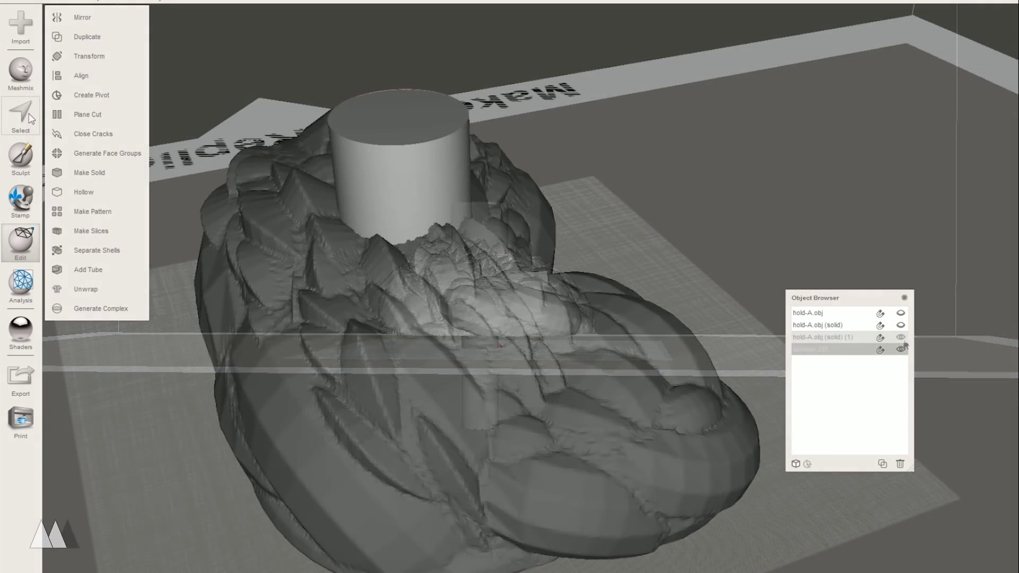
pyautogui.press('s')
pyautogui.moveTo(295, 144)
pyautogui.mouseDown()
pyautogui.moveTo(364, 155)
pyautogui.moveTo(243, 104)
pyautogui.moveTo(250, 113)
pyautogui.mouseUp()
pyautogui.press('Escape')
pyautogui.click(849, 338)
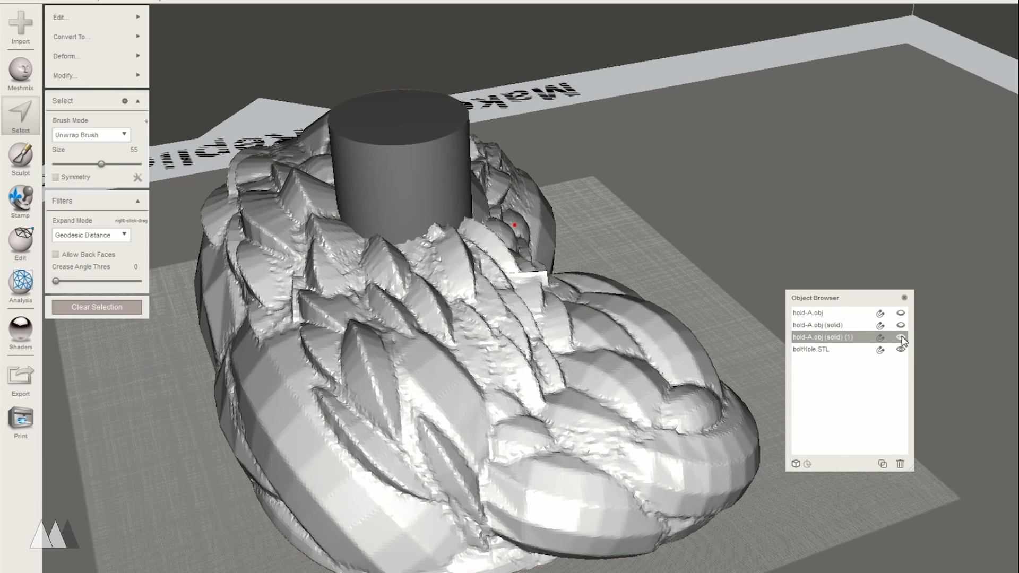
pyautogui.click(858, 351)
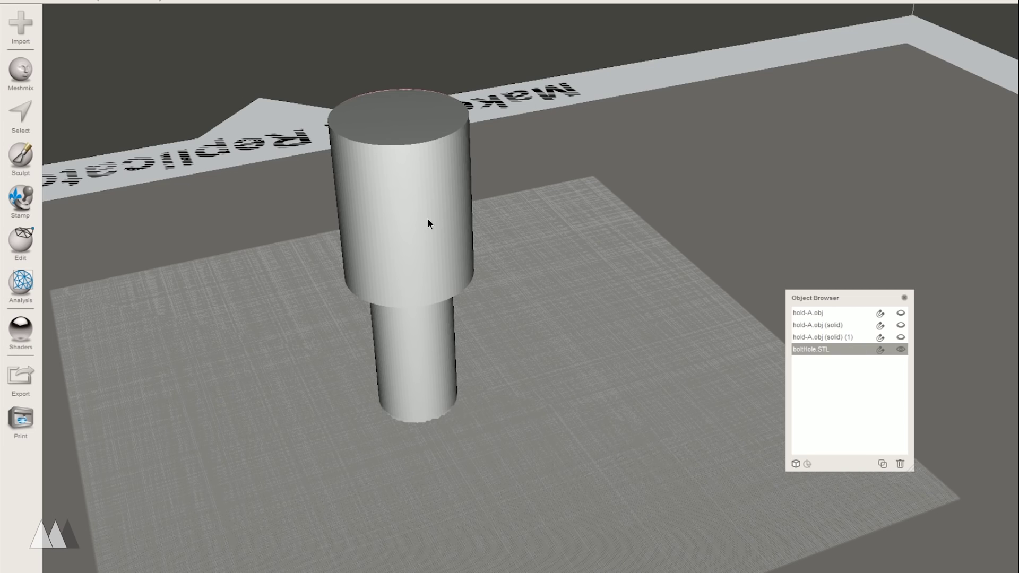
# Step: Select all faces of the bolt-hole cylinder
pyautogui.press('s')
pyautogui.moveTo(428, 223); pyautogui.dragTo(433, 201)
pyautogui.doubleClick(432, 195)
# Step: Remesh the cylinder with a 1 mm target edge length, accept, and show the hold again
pyautogui.moveTo(137, 42)
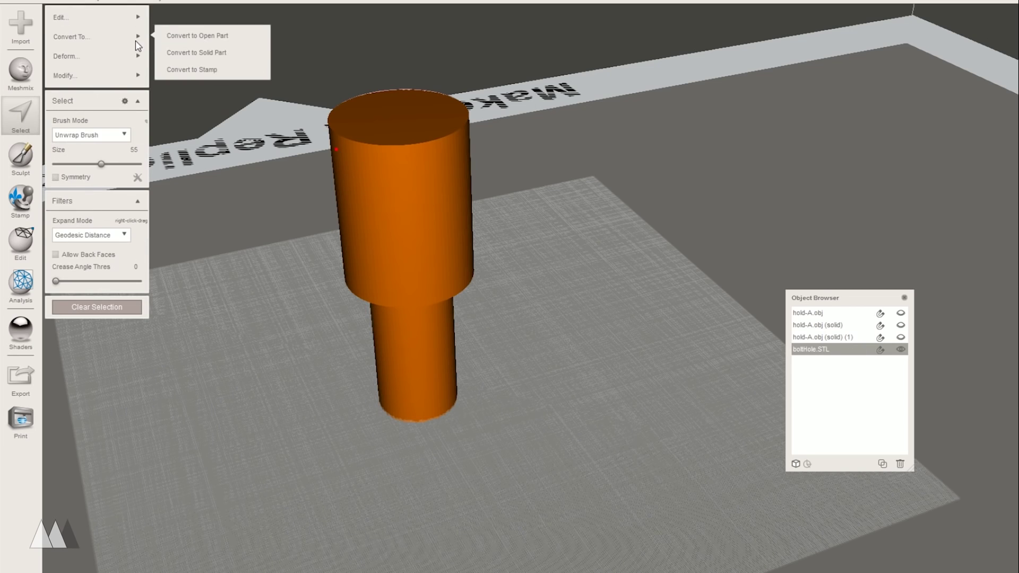
pyautogui.moveTo(126, 19)
pyautogui.click(196, 64)
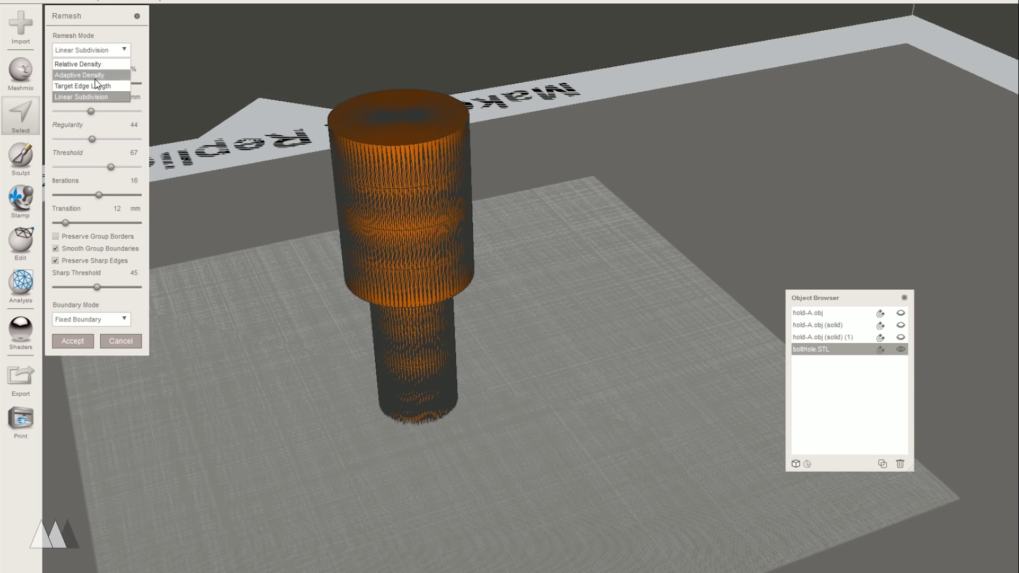
pyautogui.click(107, 85)
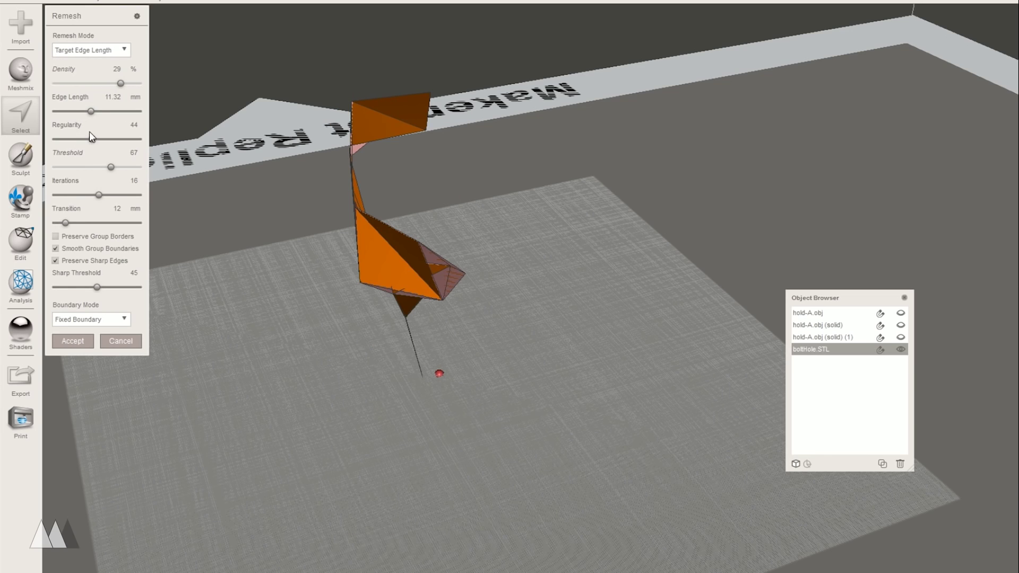
pyautogui.moveTo(92, 110); pyautogui.dragTo(52, 110)
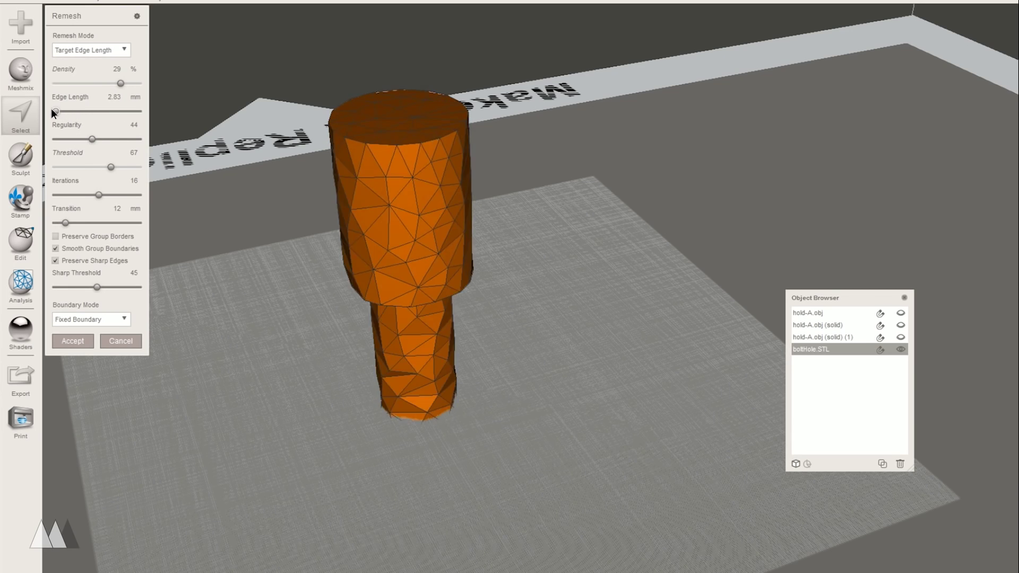
pyautogui.click(118, 96)
pyautogui.write('1')
pyautogui.press('Return')
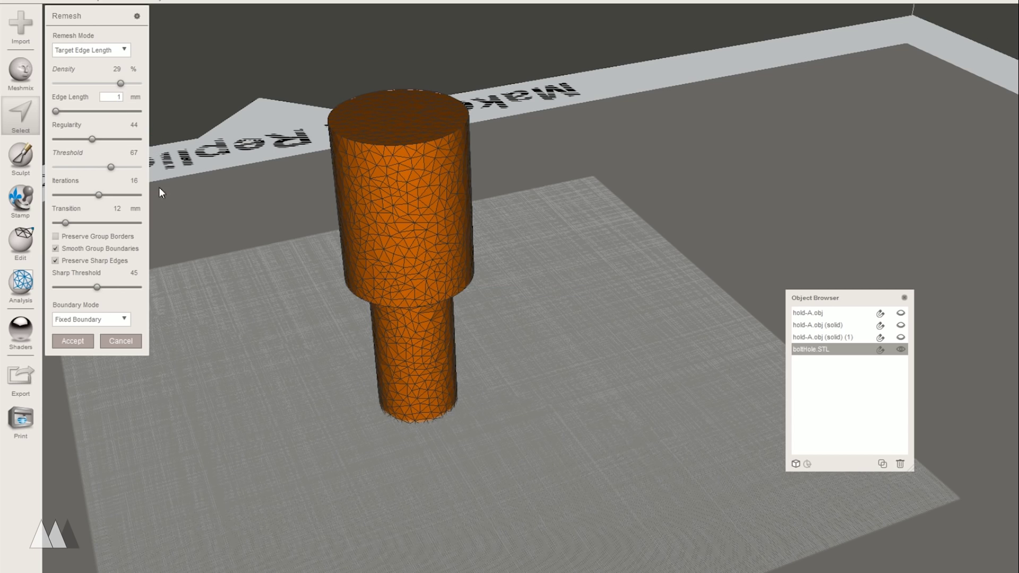
pyautogui.click(70, 341)
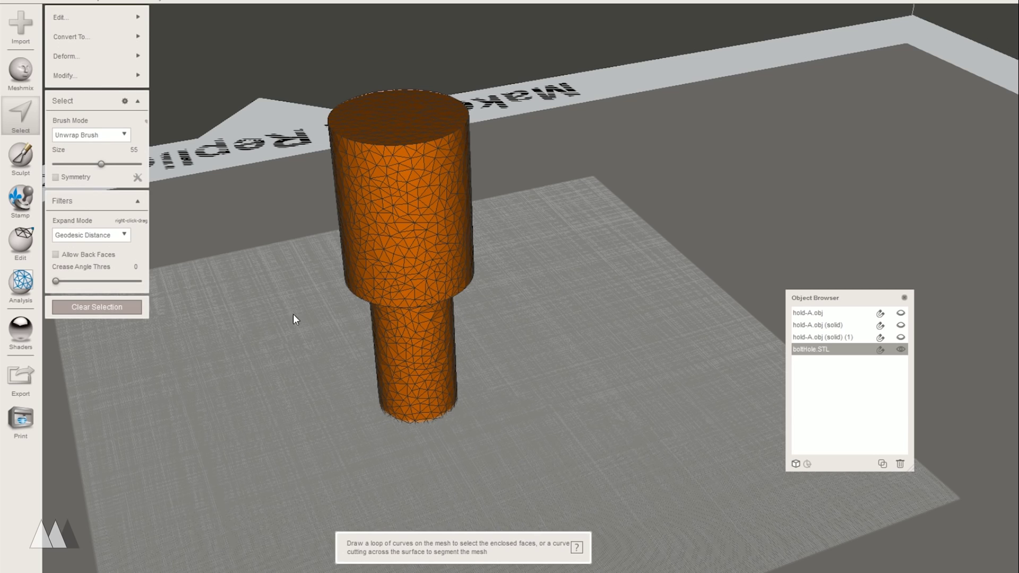
pyautogui.click(855, 339)
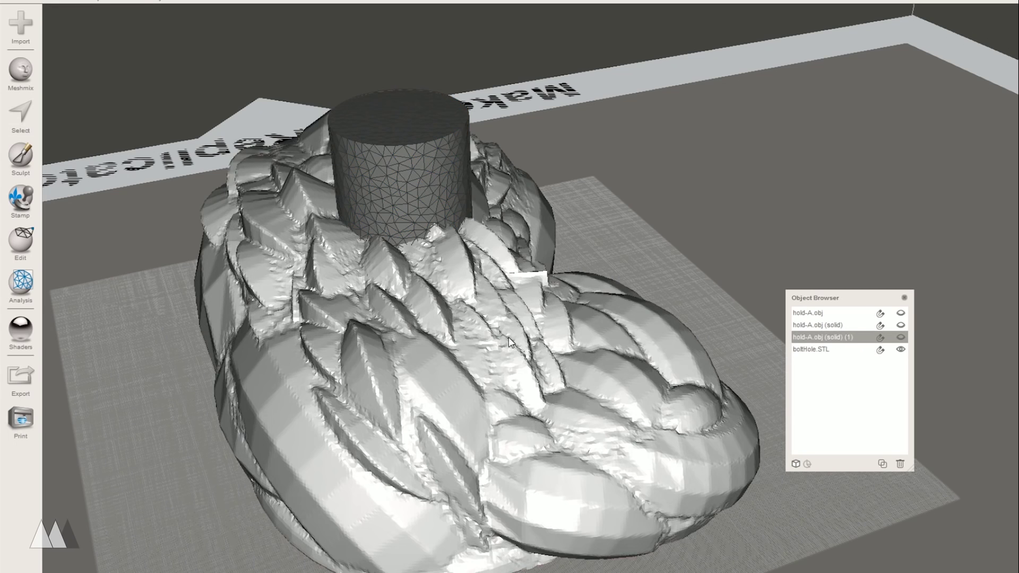
# Step: Boolean-subtract boltHole.STL from hold-A.obj (solid) (1), leaving a counterbored bolt hole
pyautogui.click(901, 338)
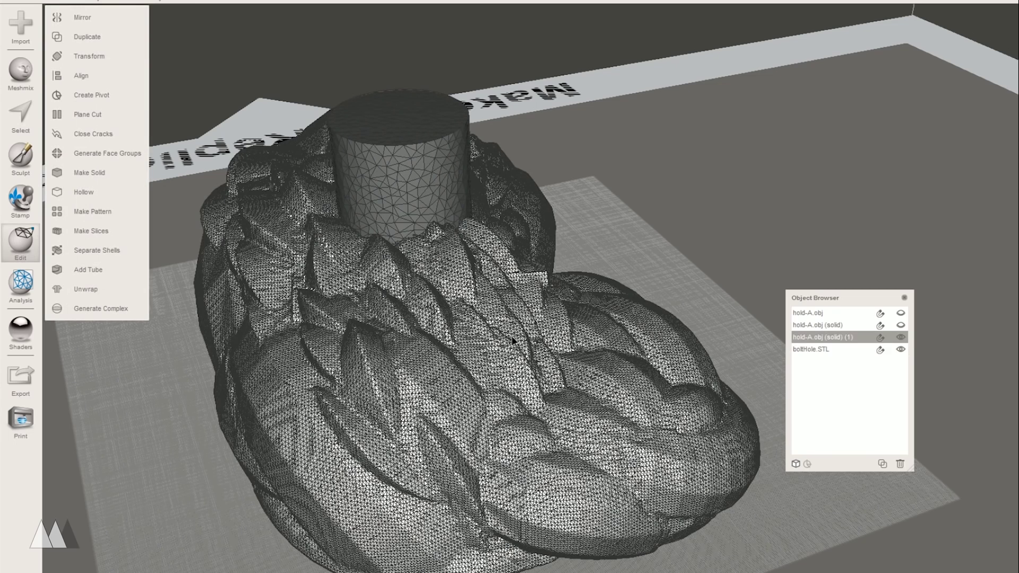
pyautogui.keyDown('shift'); pyautogui.click(826, 353); pyautogui.keyUp('shift')
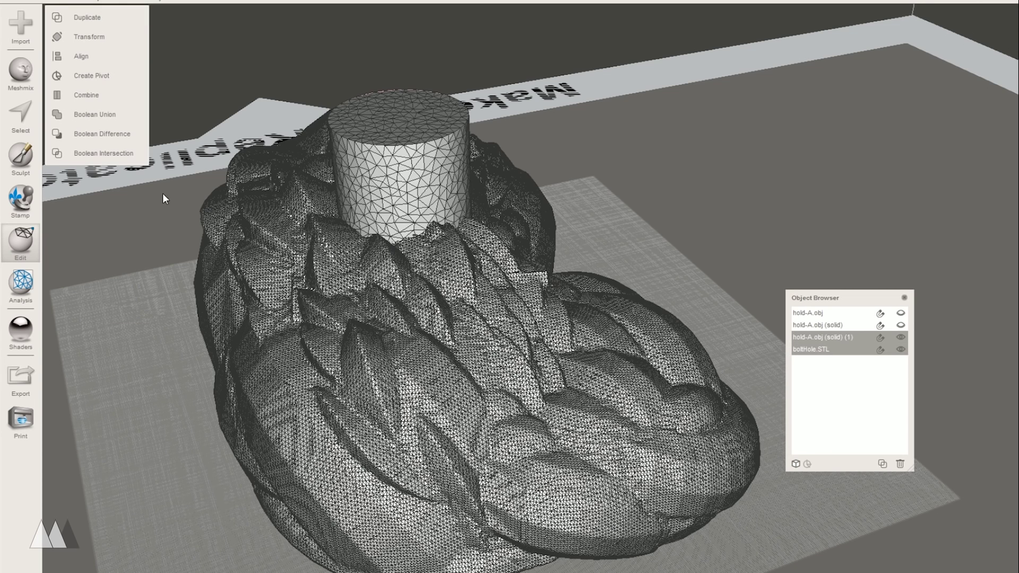
pyautogui.click(97, 139)
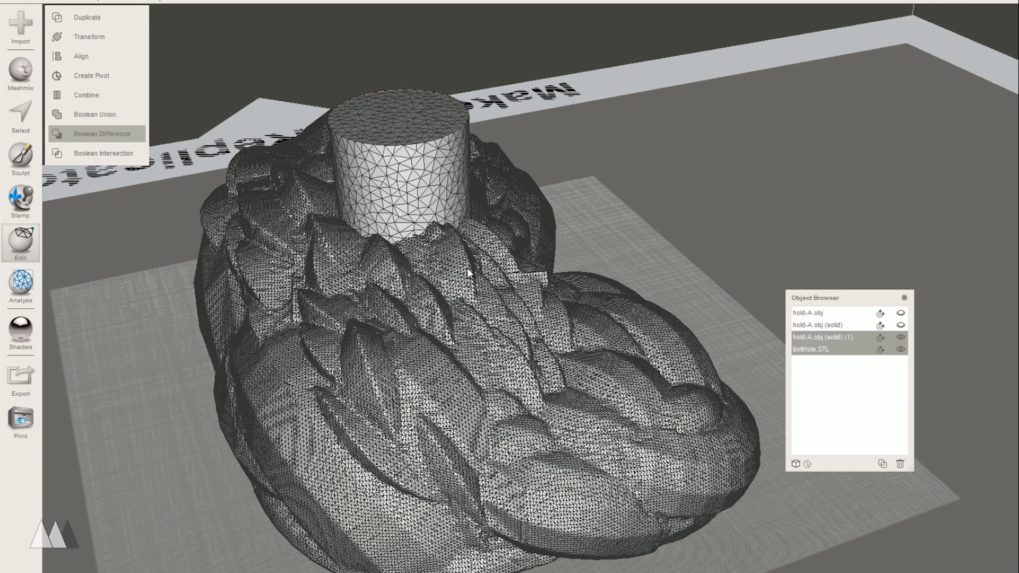
pyautogui.moveTo(467, 268); pyautogui.dragTo(299, 311, button='right')
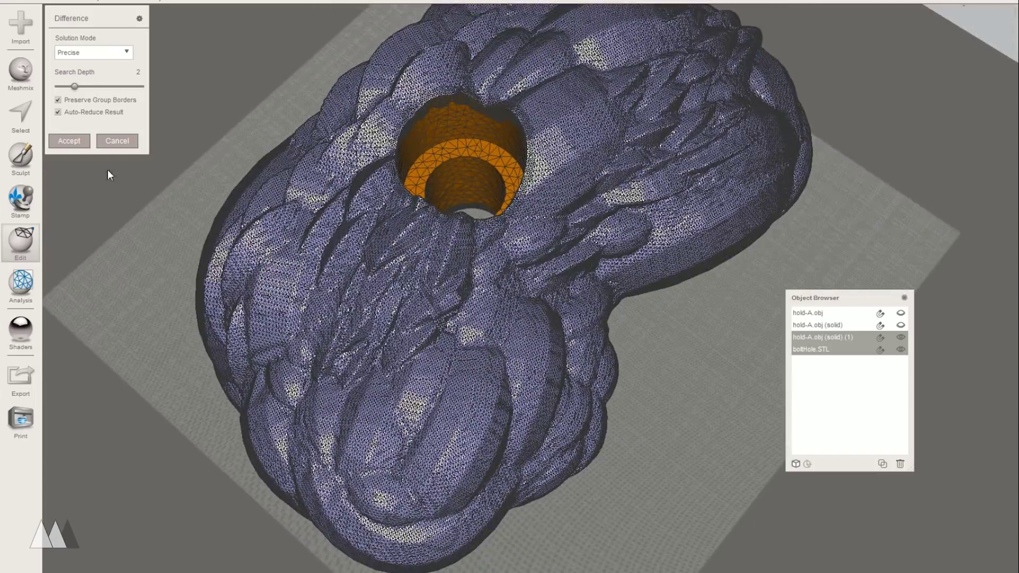
pyautogui.click(68, 142)
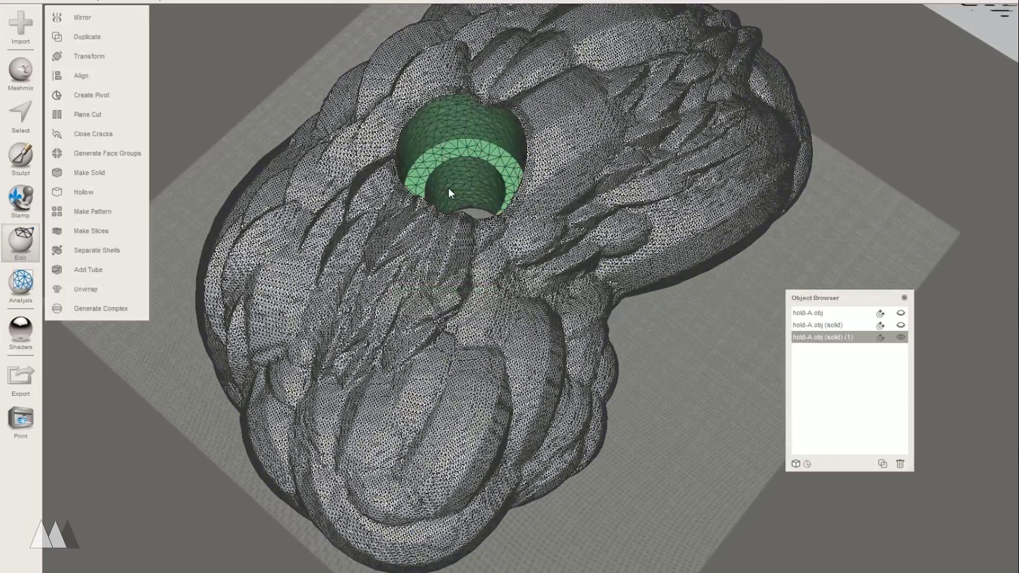
pyautogui.moveTo(448, 188)
pyautogui.mouseDown(button='right')
pyautogui.moveTo(619, 243)
pyautogui.moveTo(394, 220)
pyautogui.moveTo(460, 197)
pyautogui.mouseUp(button='right')
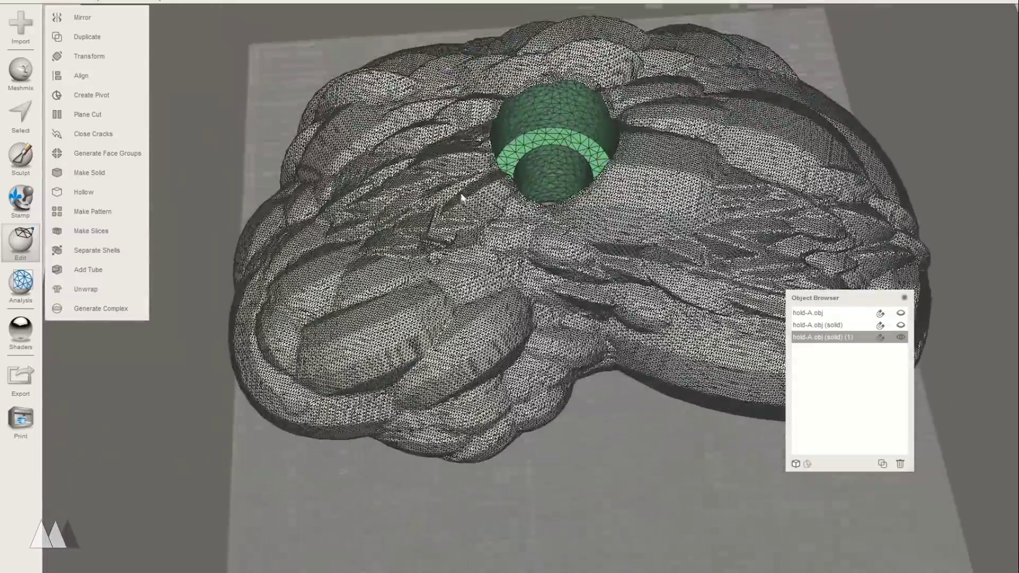
# Step: Turn off the wireframe display and tilt the hold to a side view
pyautogui.click(79, 2)
pyautogui.click(88, 110)
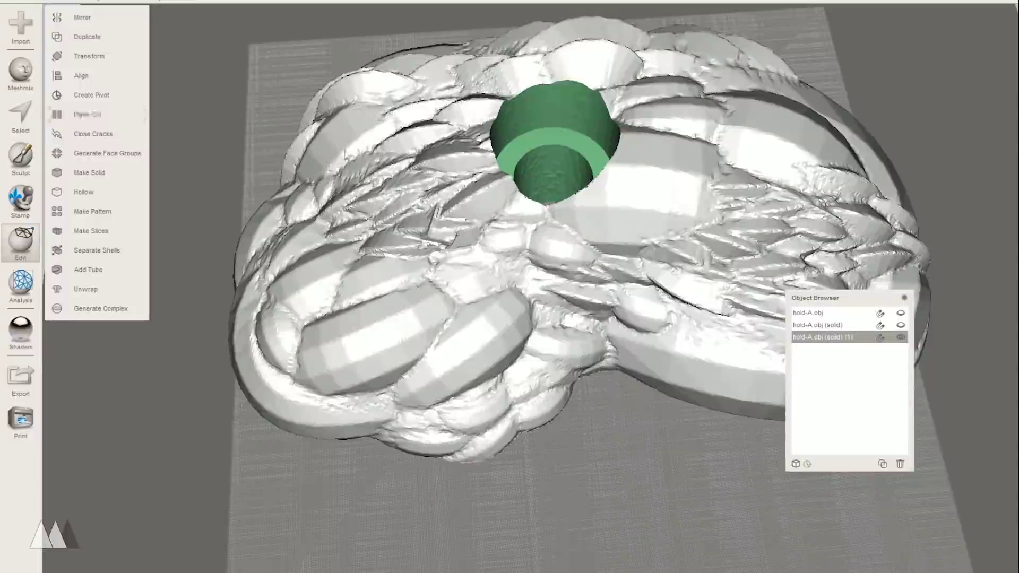
pyautogui.moveTo(655, 195); pyautogui.dragTo(655, 174, button='right')
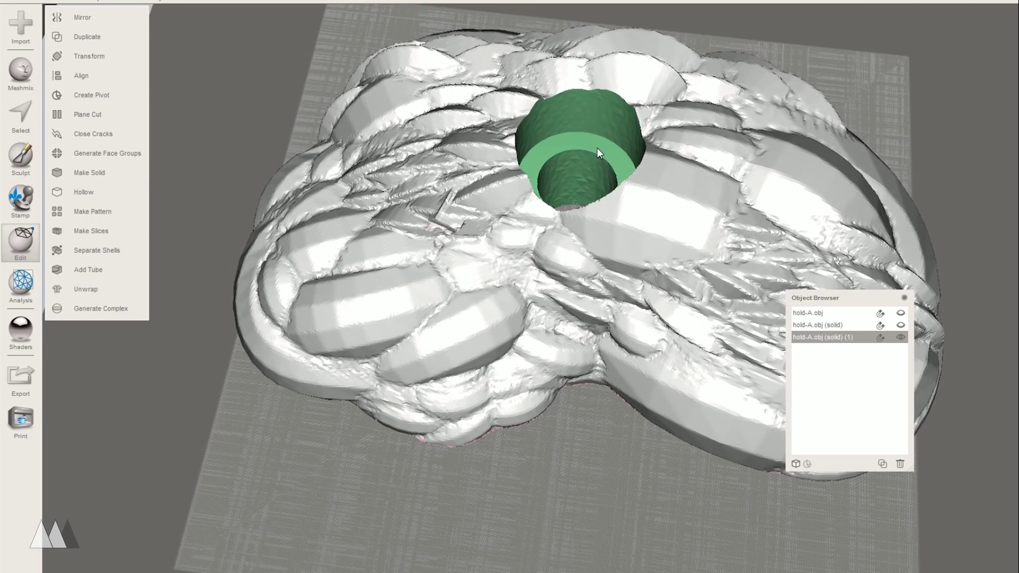
pyautogui.moveTo(533, 125); pyautogui.dragTo(563, 90, button='right')
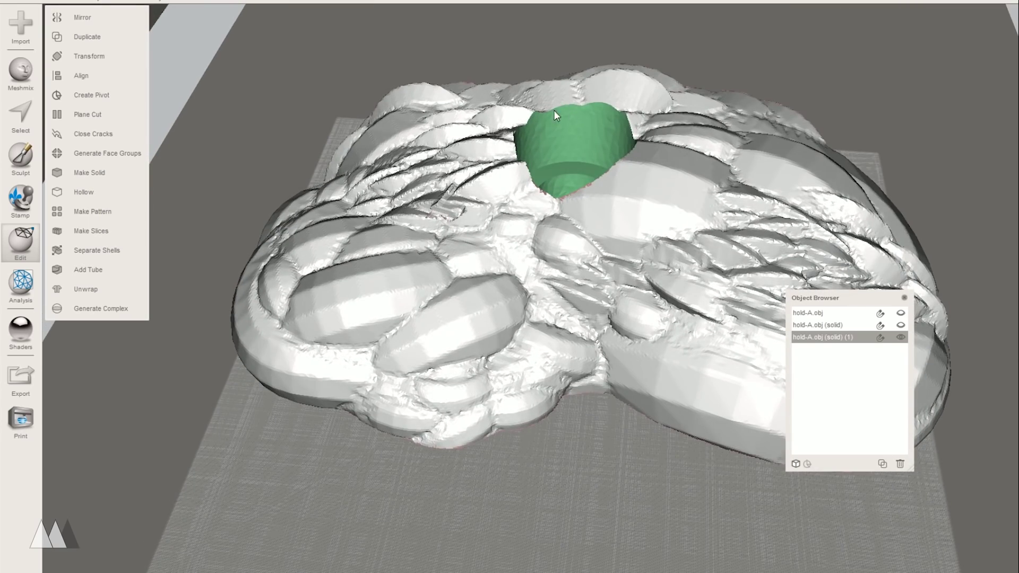
# Step: Re-solidify the holed hold as Accurate with accuracy 241, density 223, 1.49 mm minimum thickness
pyautogui.click(89, 172)
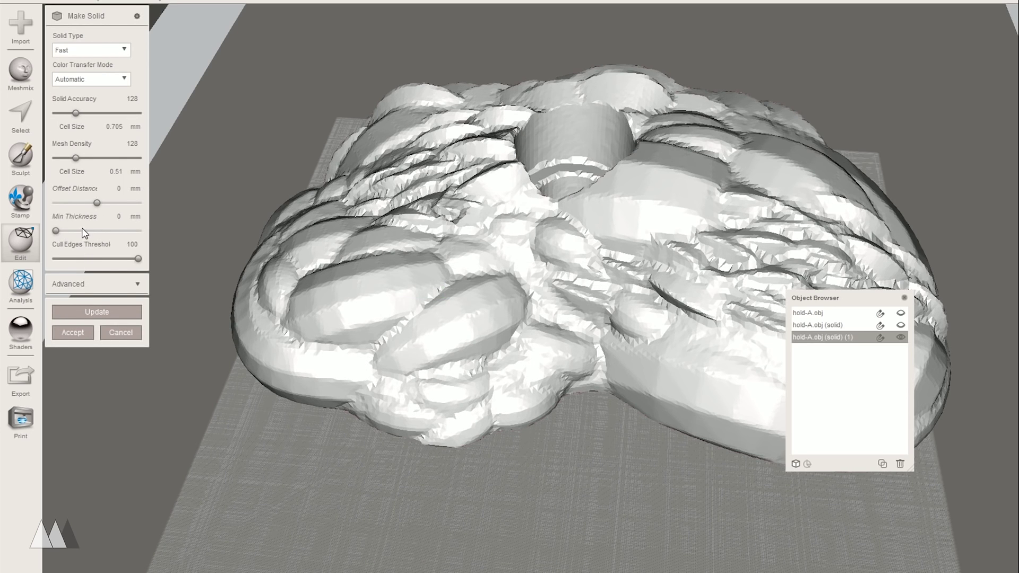
pyautogui.click(88, 51)
pyautogui.click(110, 87)
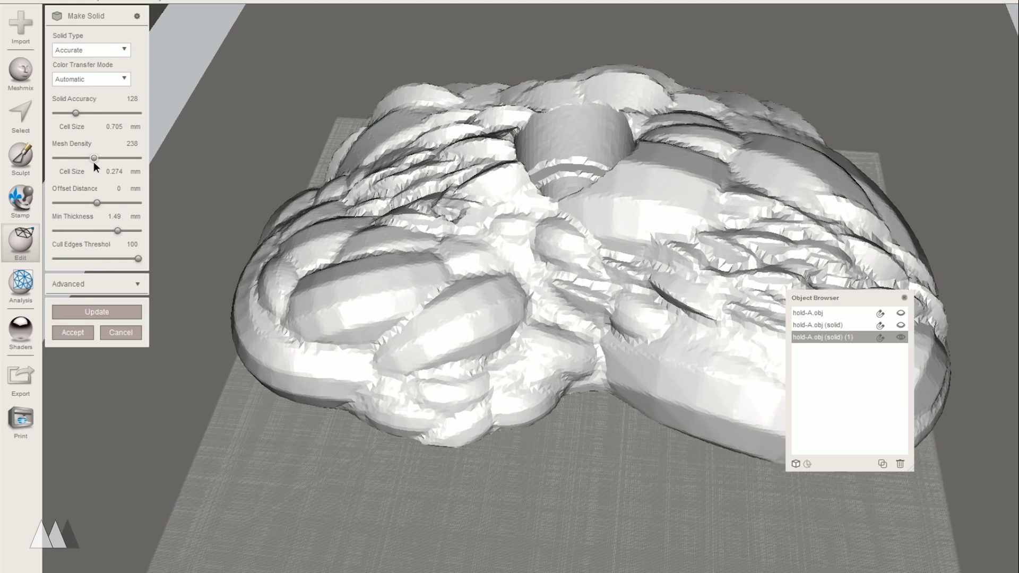
pyautogui.click(97, 312)
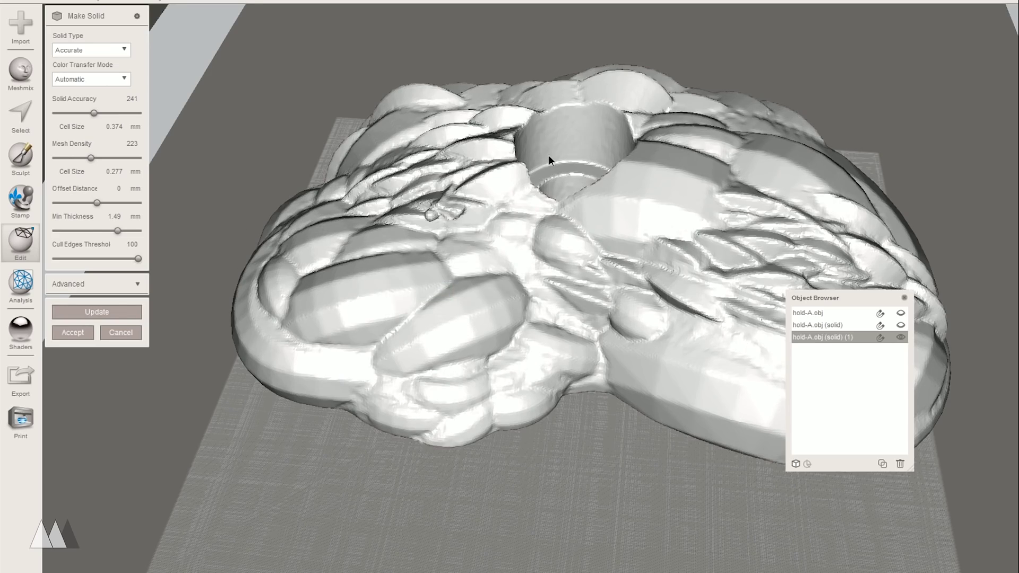
pyautogui.moveTo(548, 155); pyautogui.dragTo(759, 88, button='right')
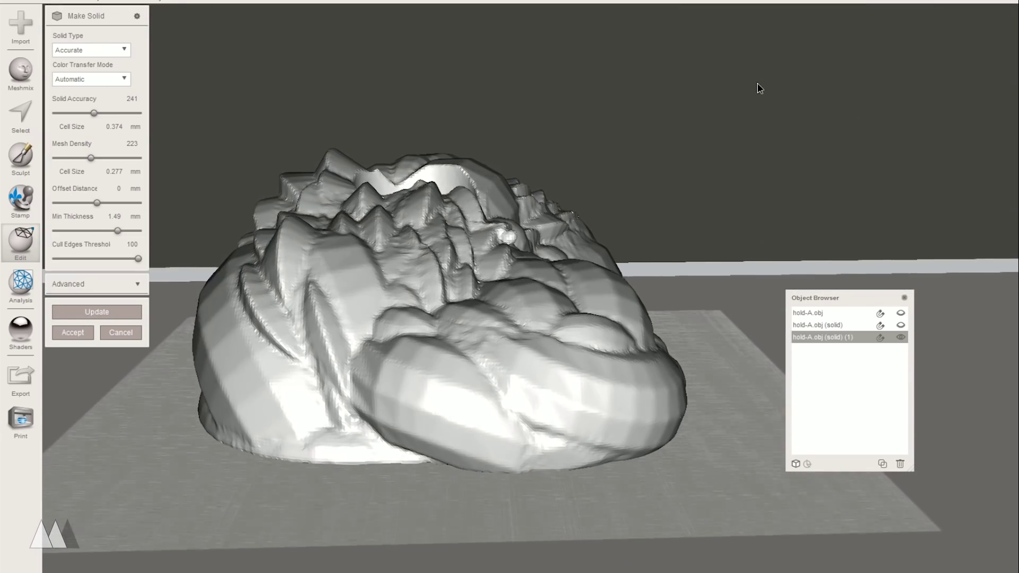
# Step: Select the stray lump on the hold's surface with an enlarged brush and delete it
pyautogui.moveTo(510, 240); pyautogui.dragTo(345, 360, button='right')
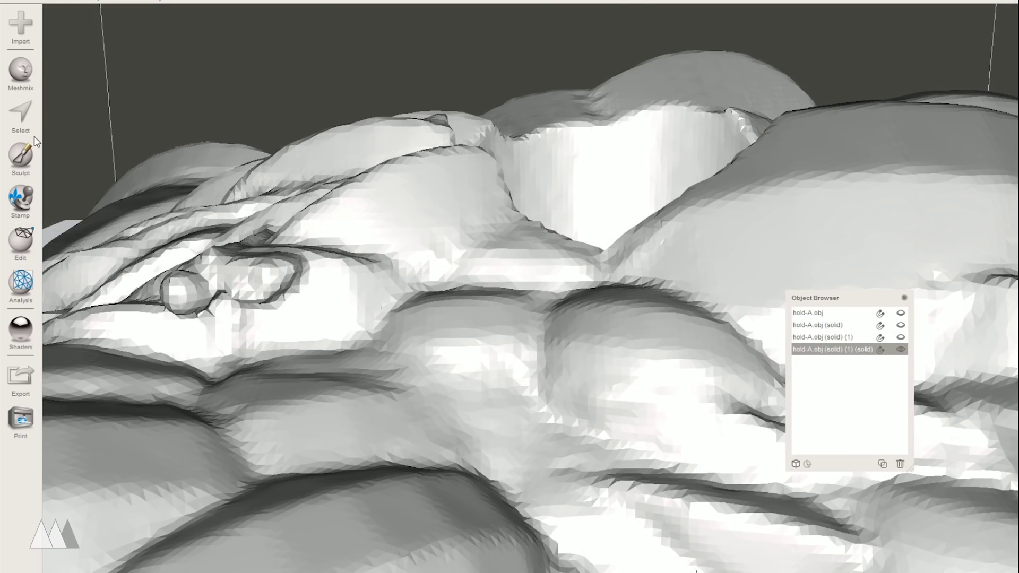
pyautogui.click(33, 139)
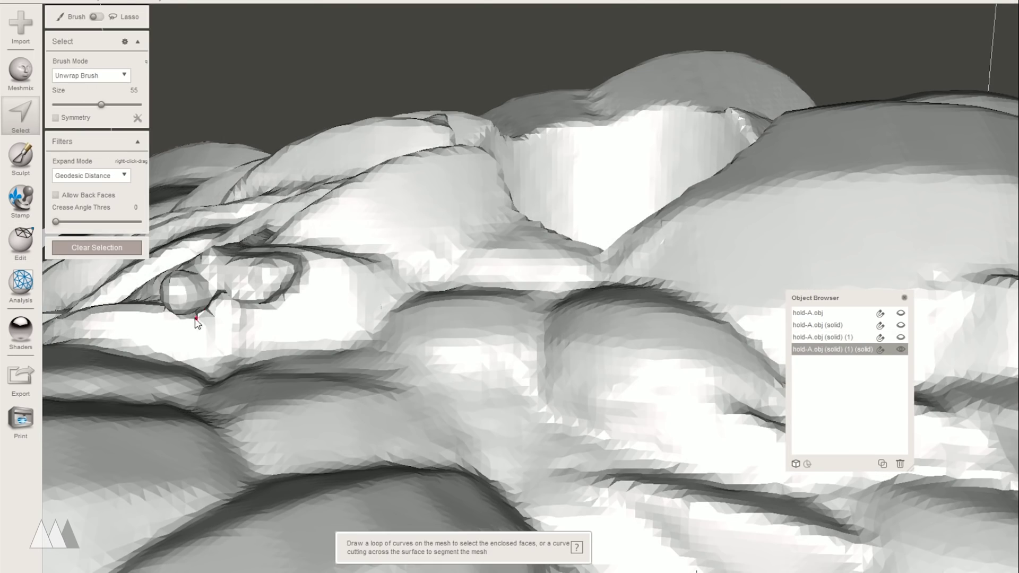
pyautogui.press(']')
pyautogui.press(']')
pyautogui.press(']')
pyautogui.press(']')
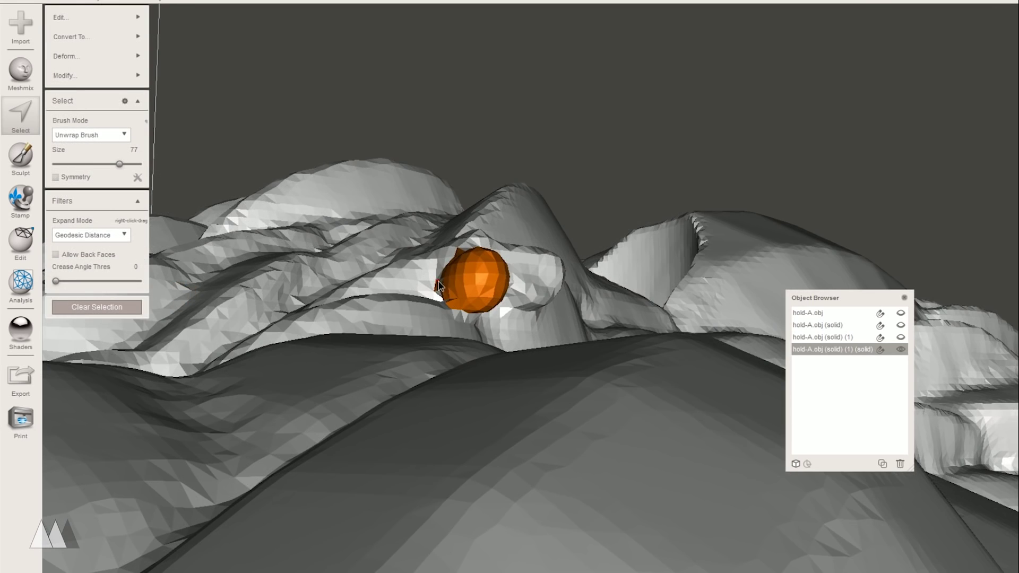
pyautogui.moveTo(445, 287); pyautogui.dragTo(505, 341, button='right')
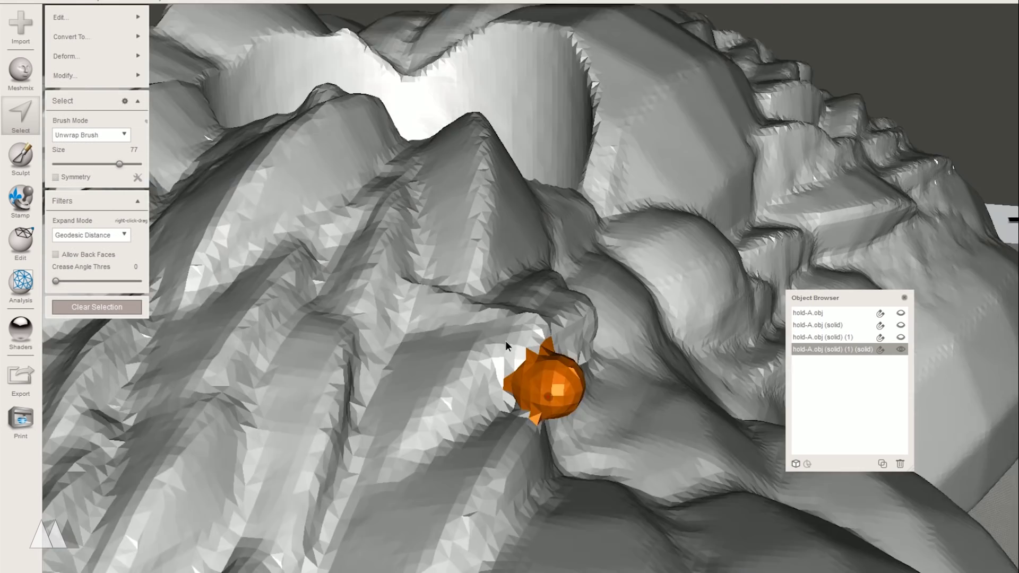
pyautogui.scroll(3, 538, 431)
pyautogui.press('Delete')
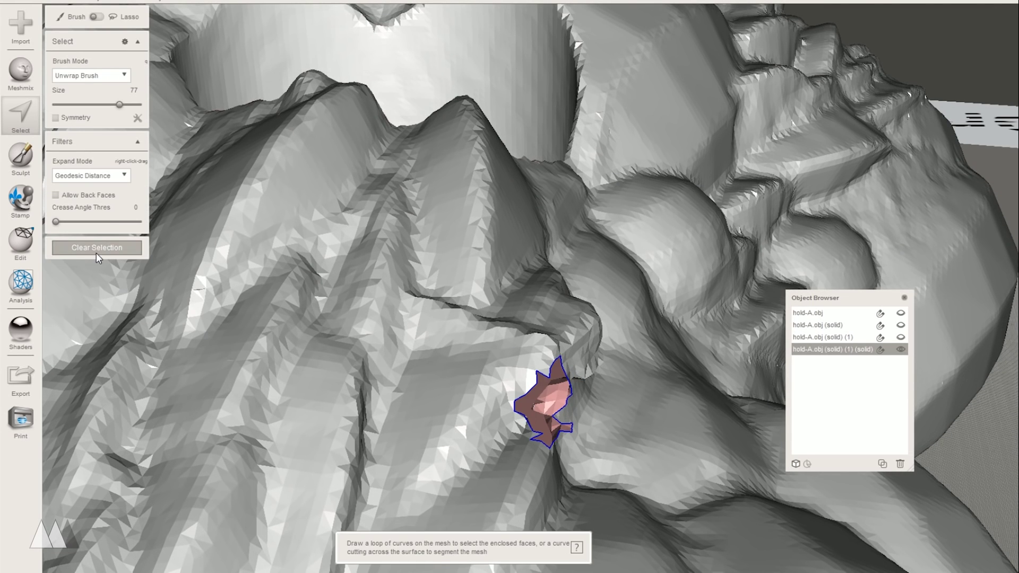
# Step: Fill the hole left by the deleted lump using the Inspector
pyautogui.click(20, 281)
pyautogui.click(106, 21)
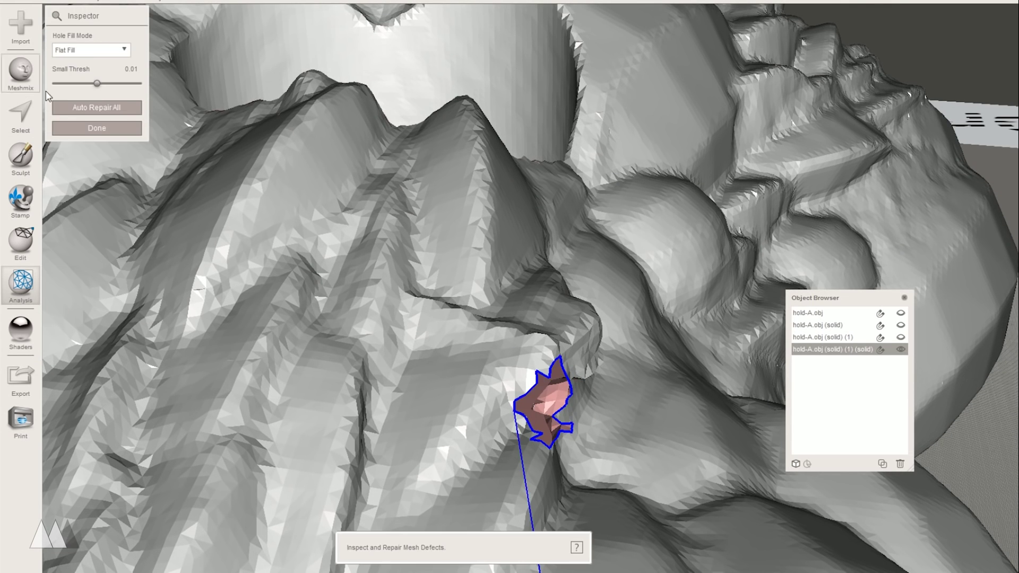
pyautogui.click(97, 107)
pyautogui.scroll(-5, 662, 458)
pyautogui.moveTo(631, 477); pyautogui.dragTo(477, 420, button='right')
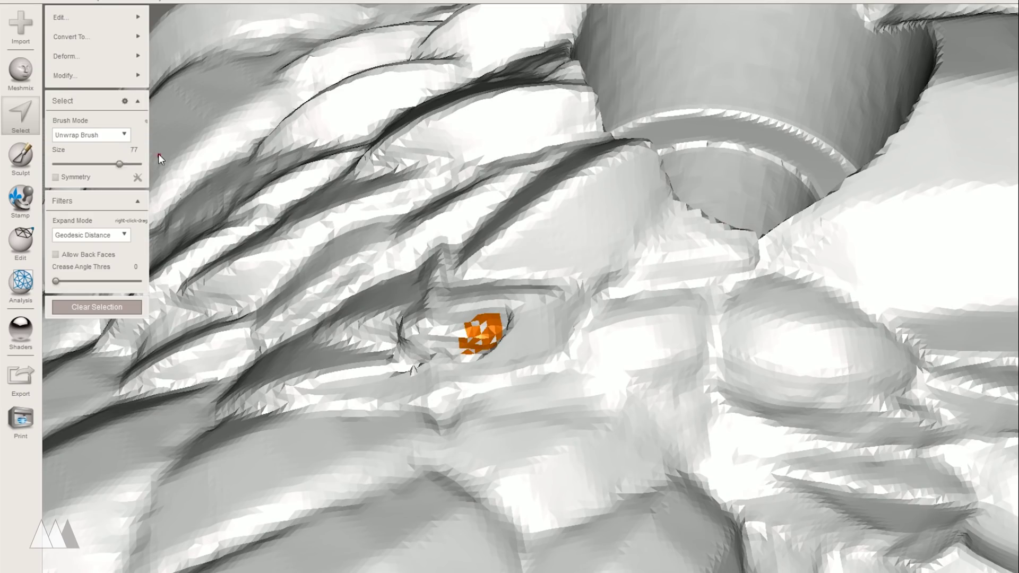